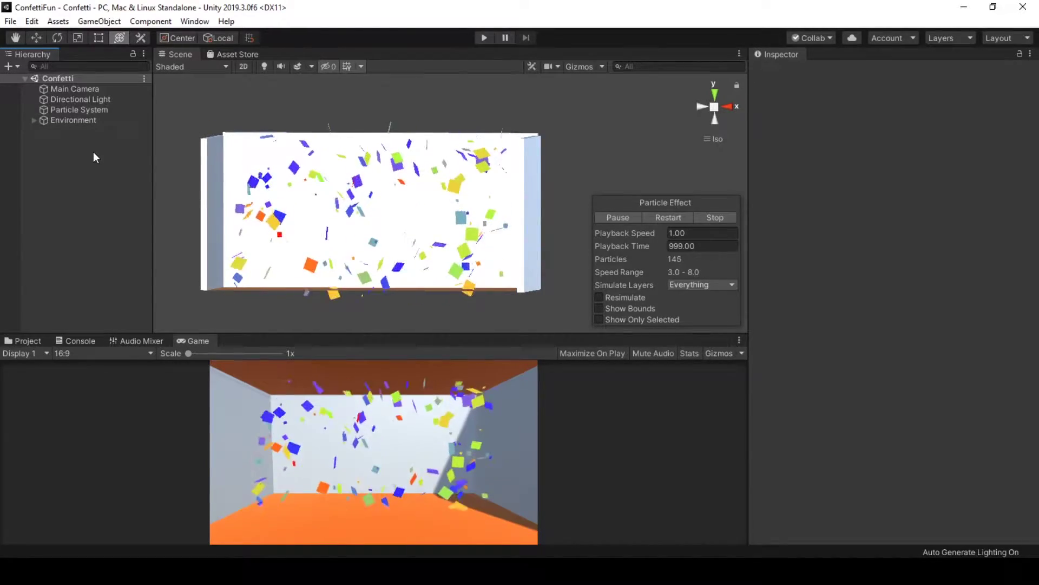
# - Move the original Particle System left to X -10.85, outside the room
pyautogui.doubleClick(100, 111)
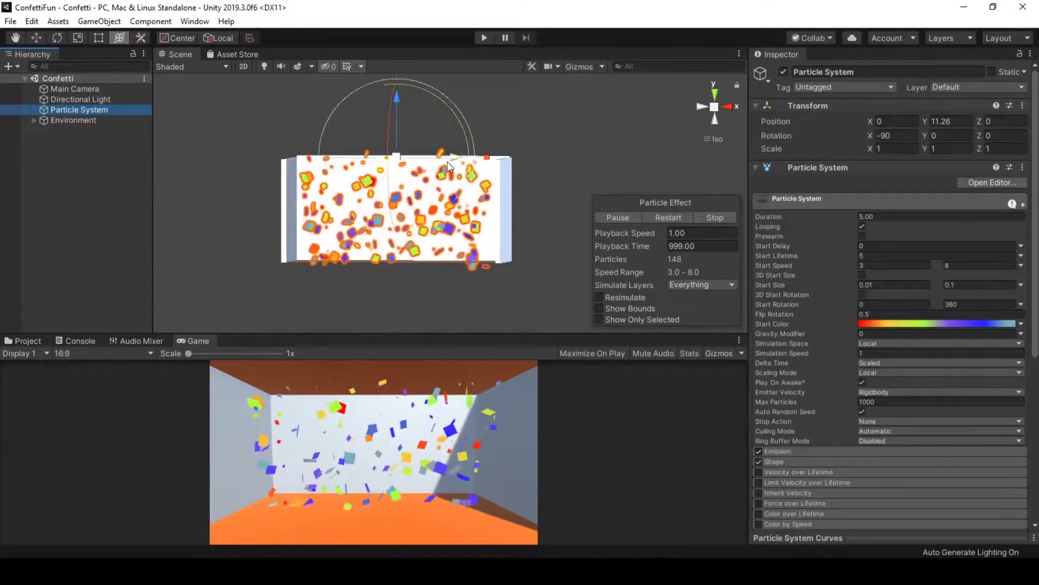
pyautogui.moveTo(447, 162); pyautogui.dragTo(275, 143)
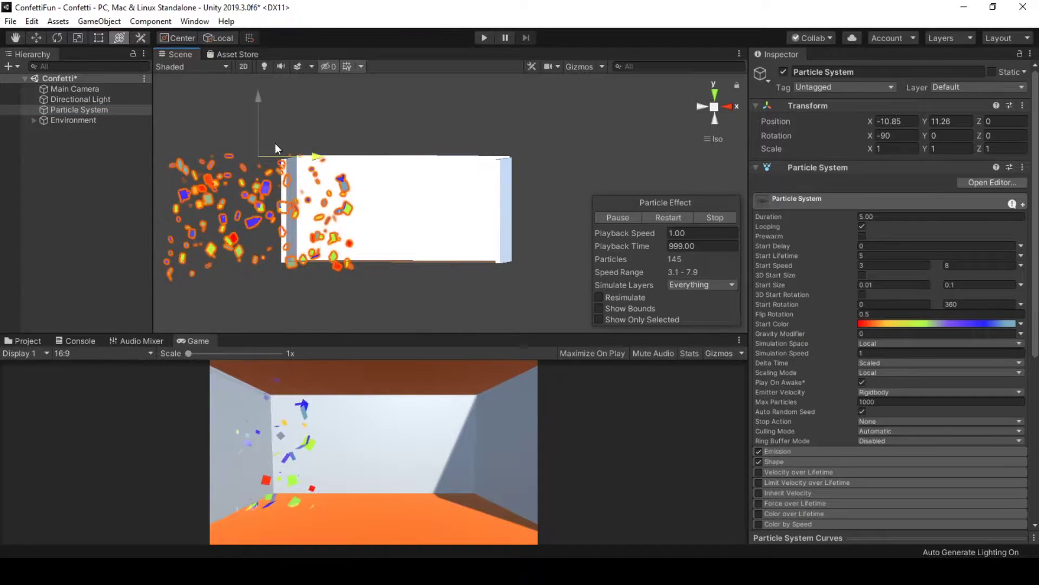
pyautogui.click(65, 187)
pyautogui.rightClick(68, 164)
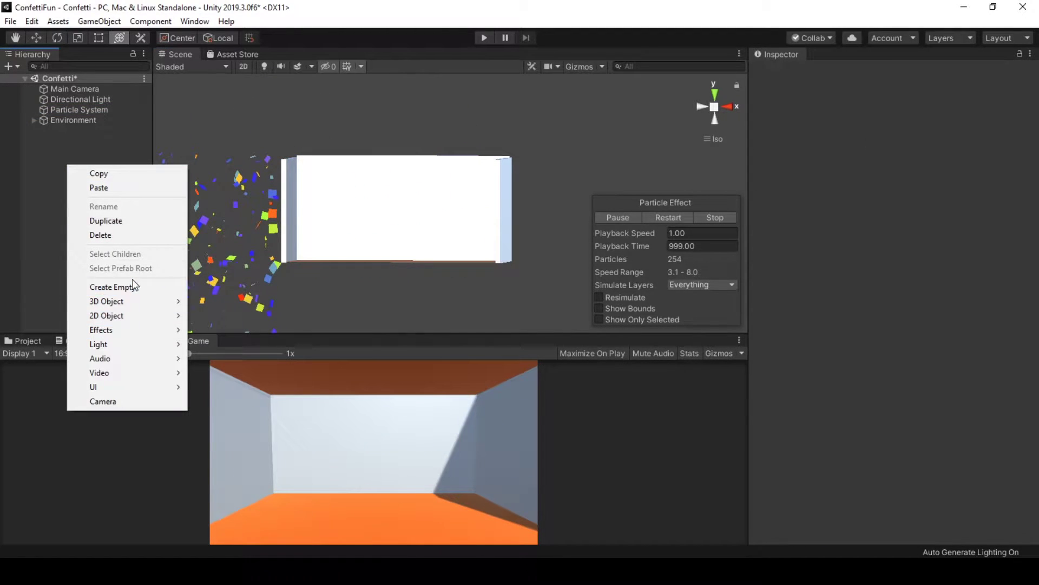
pyautogui.click(64, 139)
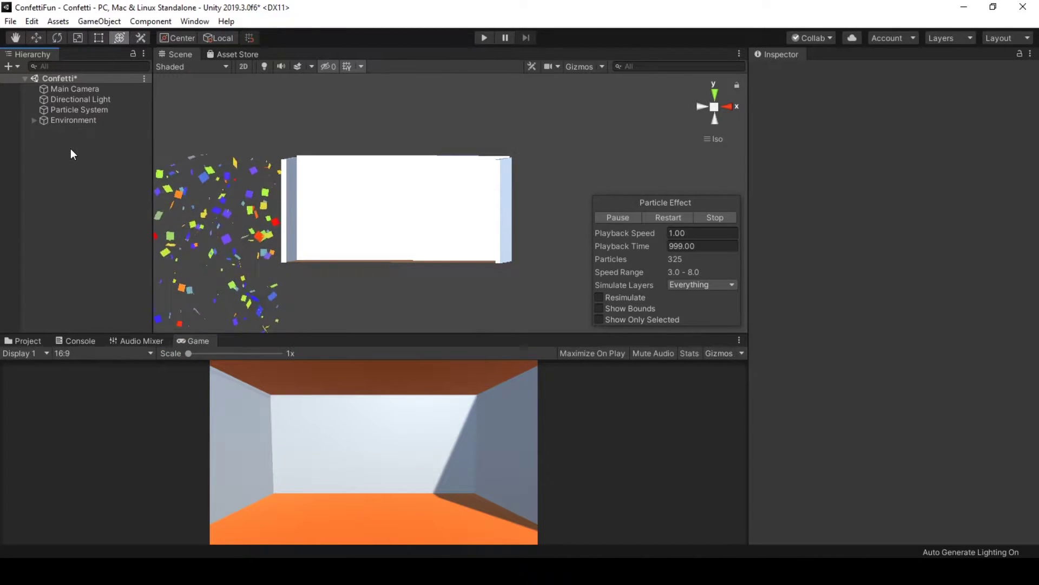
# - Add a new Effects > Particle System and drag it down into the room near the floor
pyautogui.rightClick(63, 148)
pyautogui.moveTo(170, 317)
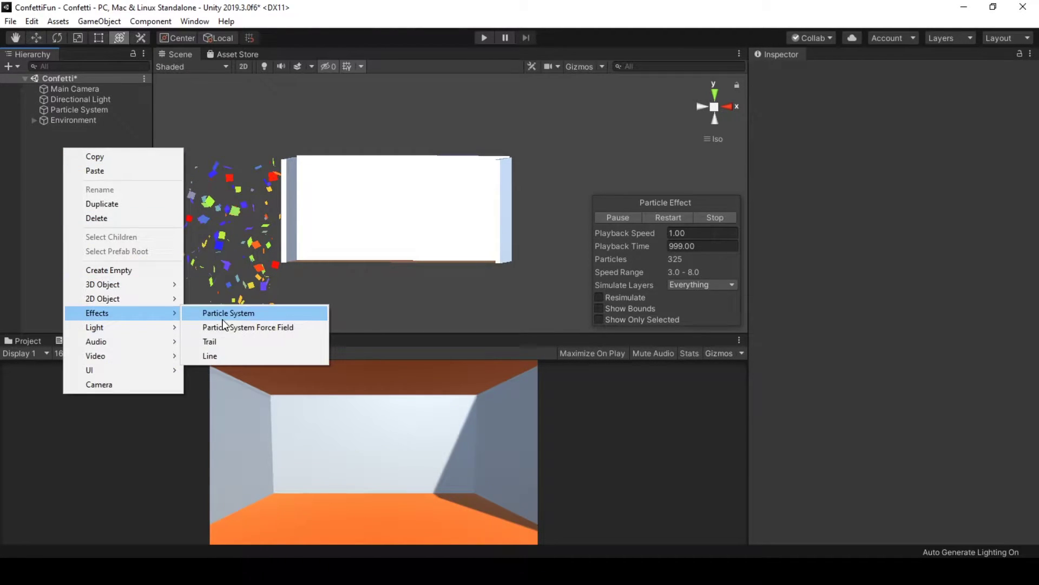
pyautogui.click(224, 317)
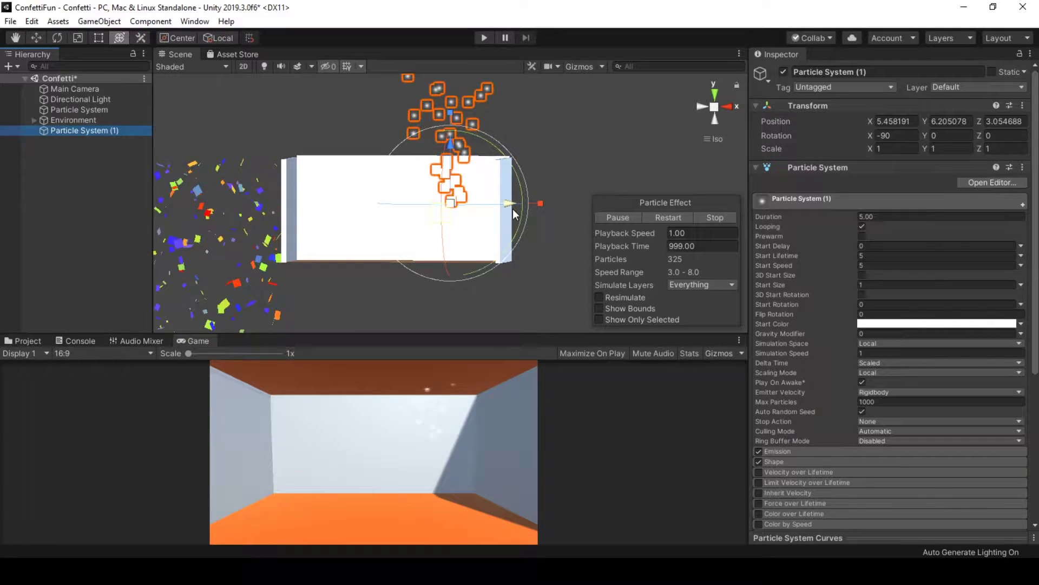
pyautogui.moveTo(508, 204); pyautogui.dragTo(399, 190)
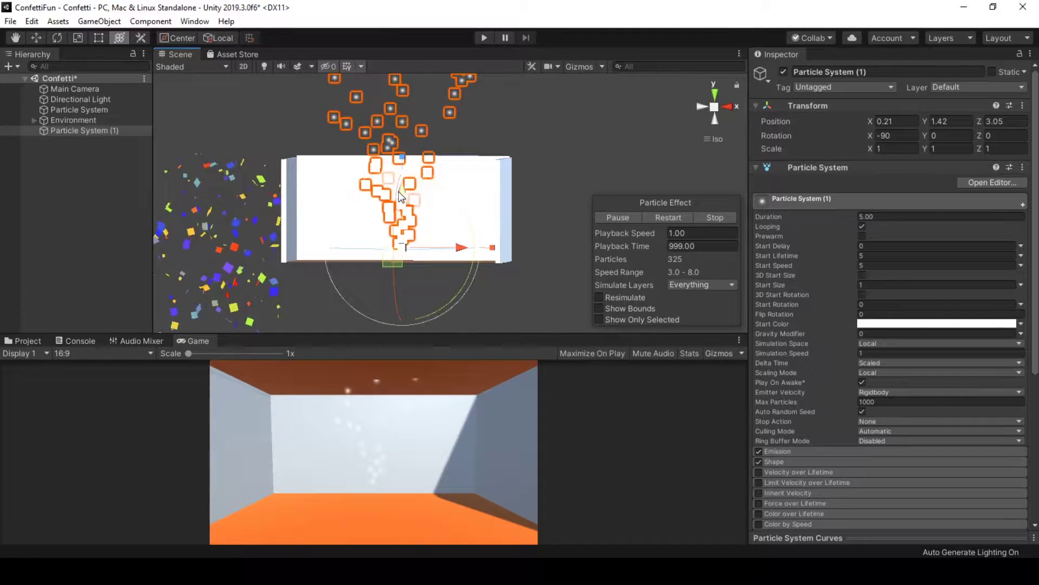
# - Set Particle System (1)'s Renderer to Mesh render mode using the Plane mesh
pyautogui.scroll(-10, 817, 379)
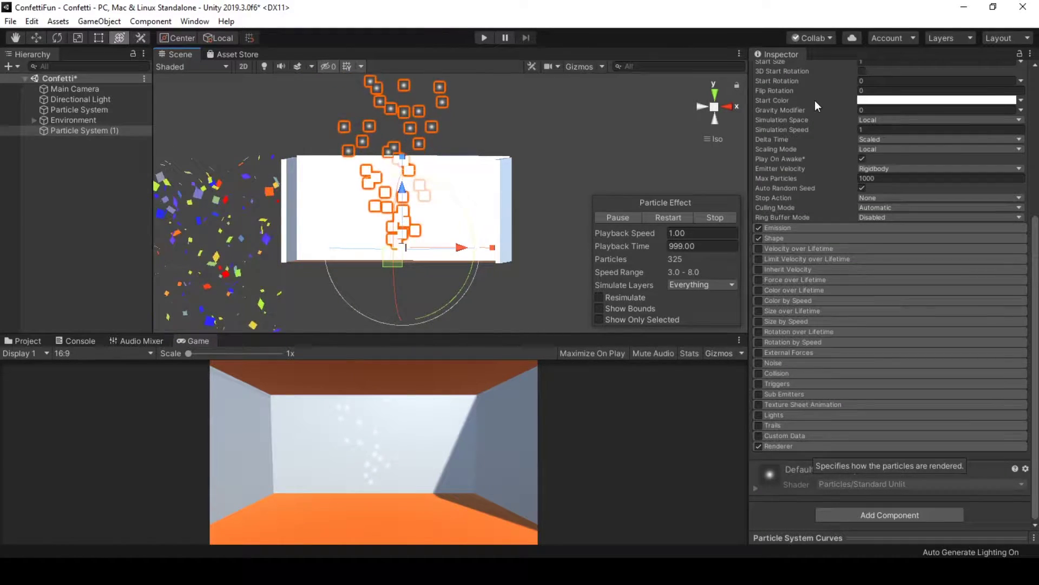
pyautogui.scroll(10, 817, 124)
pyautogui.click(812, 202)
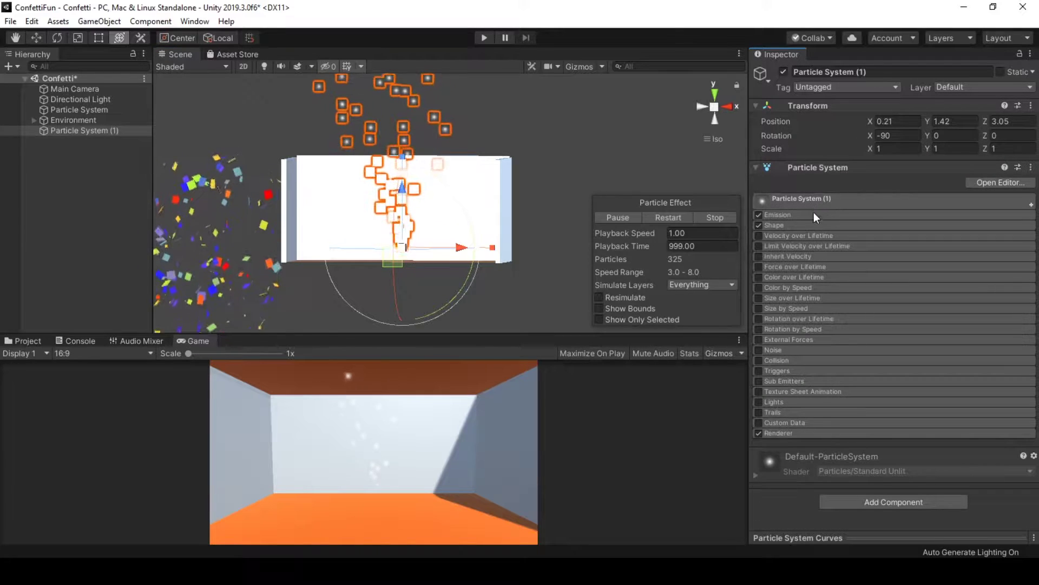
pyautogui.click(812, 431)
pyautogui.scroll(-5, 812, 427)
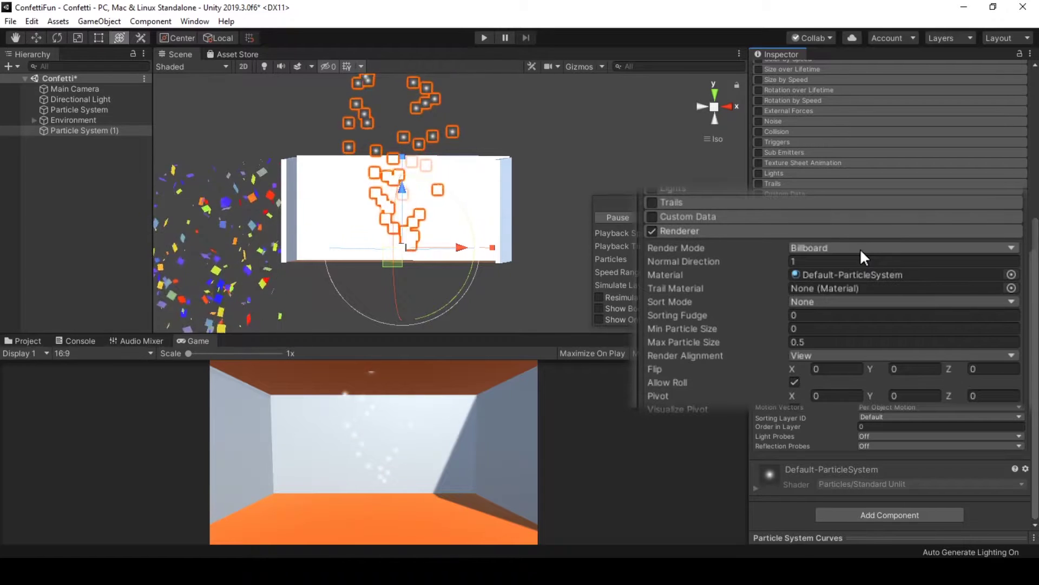
pyautogui.click(861, 250)
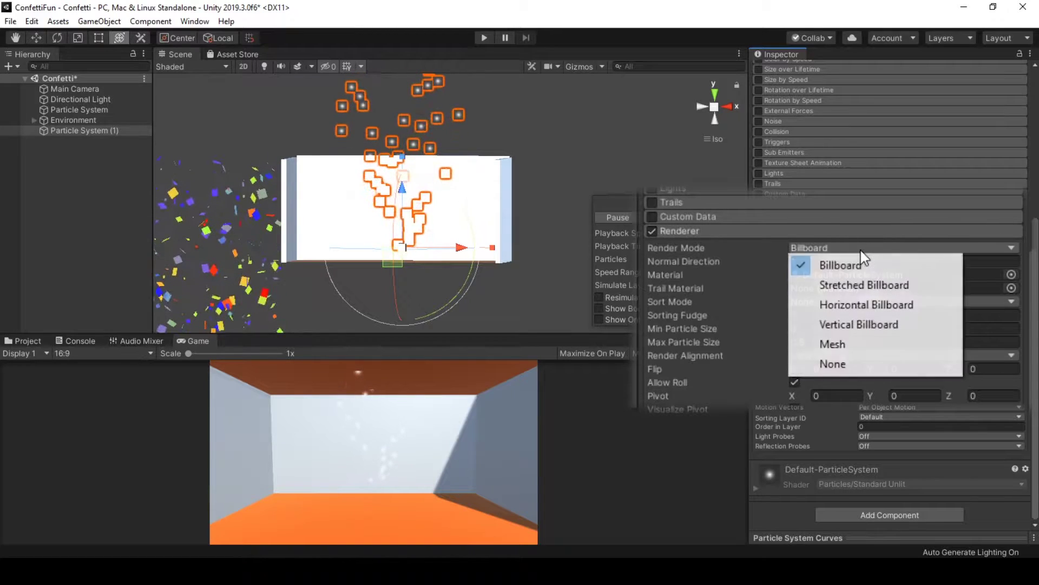
pyautogui.click(889, 351)
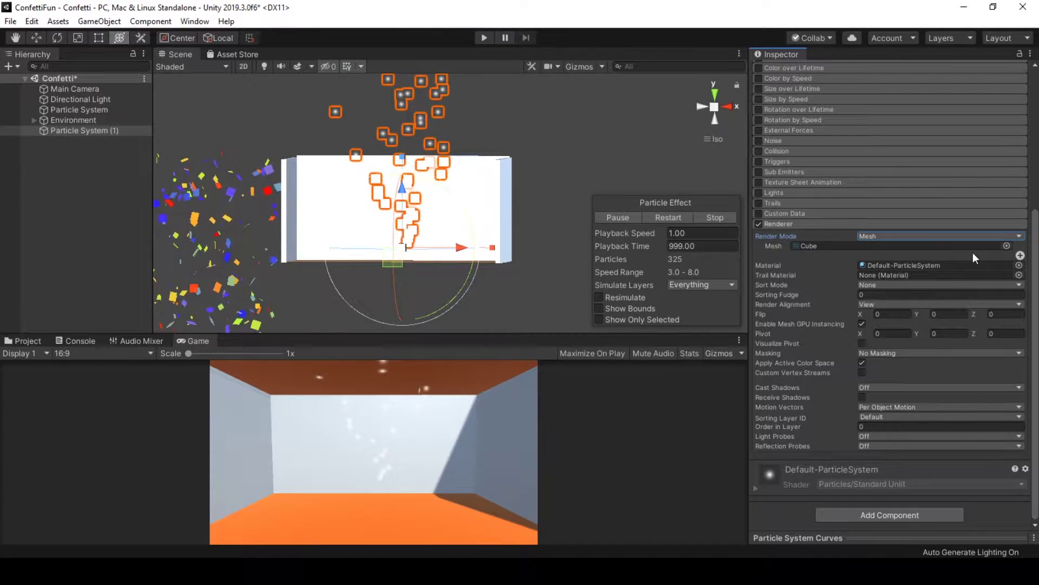
pyautogui.click(1007, 245)
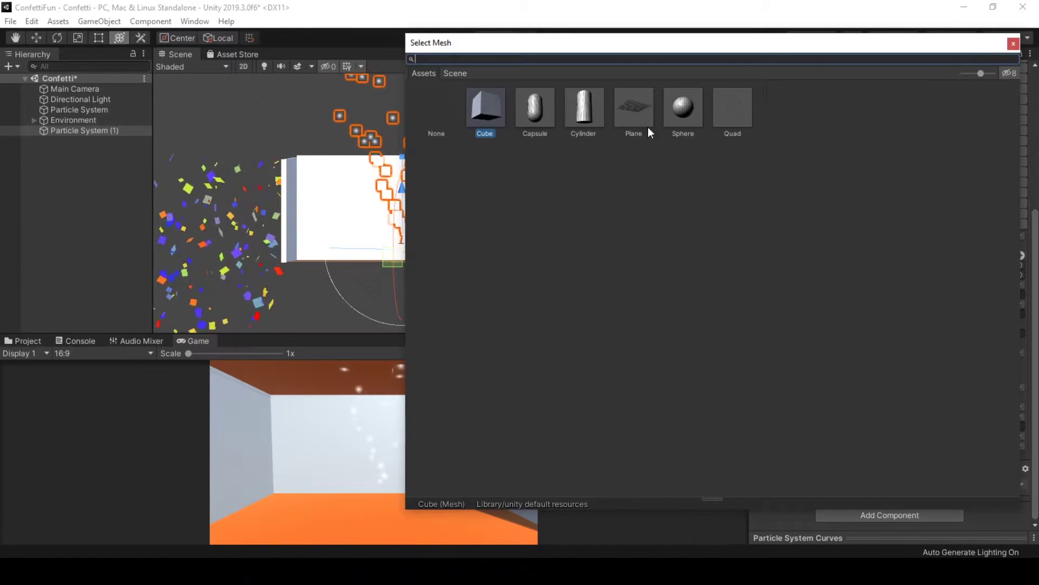
pyautogui.click(634, 106)
pyautogui.doubleClick(631, 103)
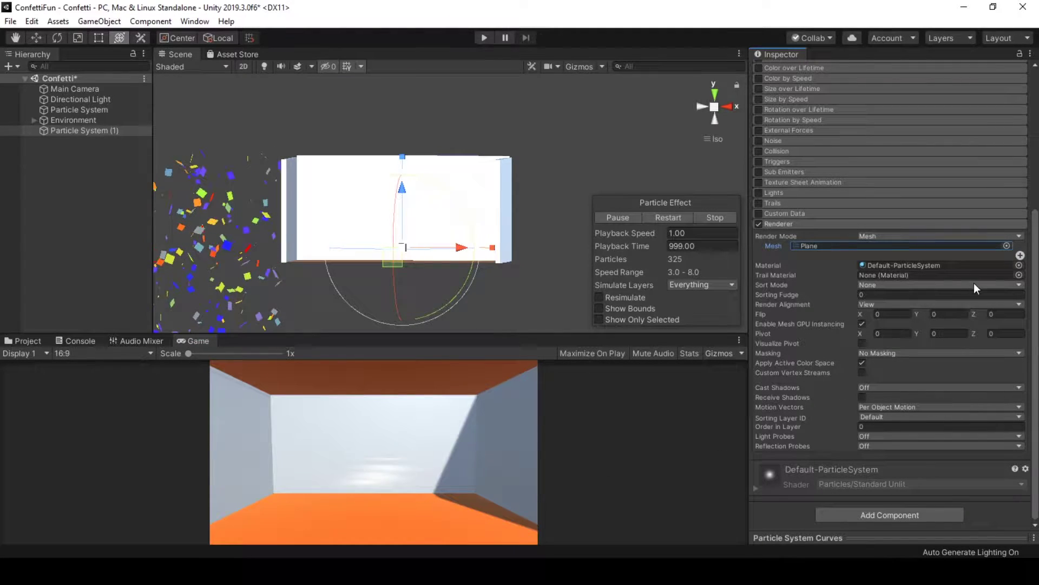
# - Assign the Sprites-Default material to Particle System (1)'s Renderer
pyautogui.click(1019, 265)
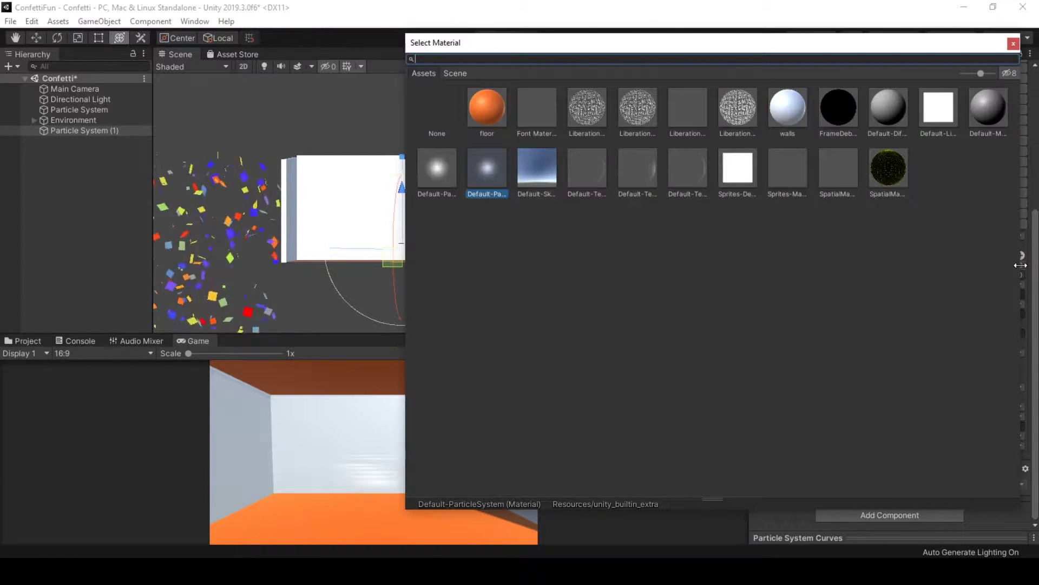
pyautogui.click(749, 170)
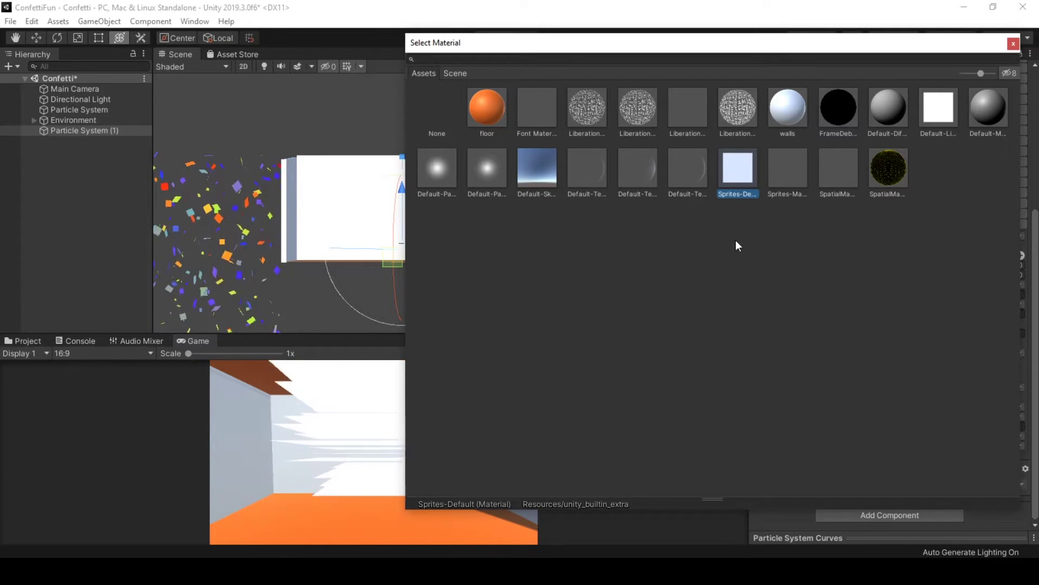
pyautogui.doubleClick(746, 168)
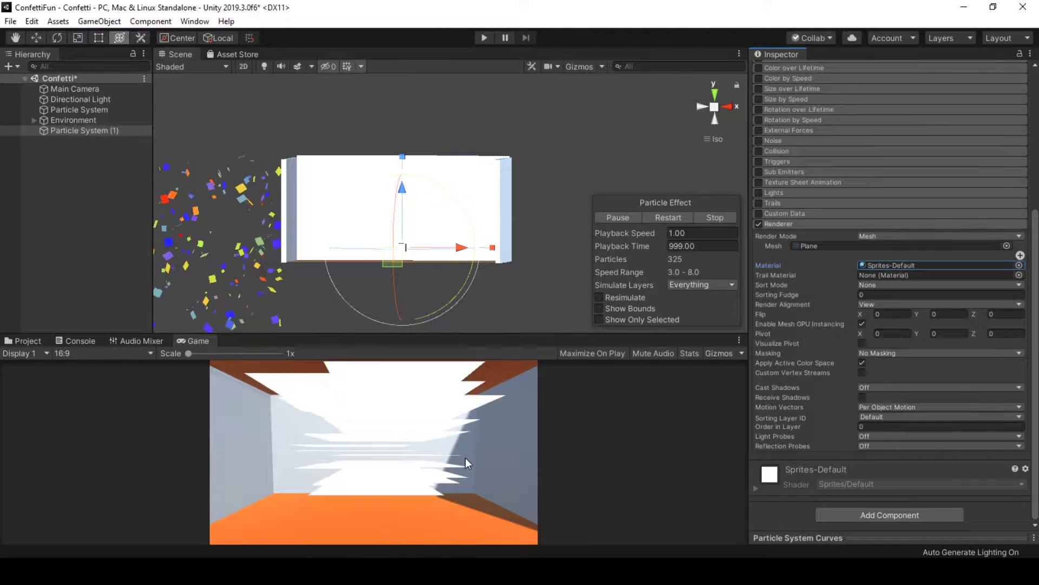
pyautogui.scroll(10, 836, 368)
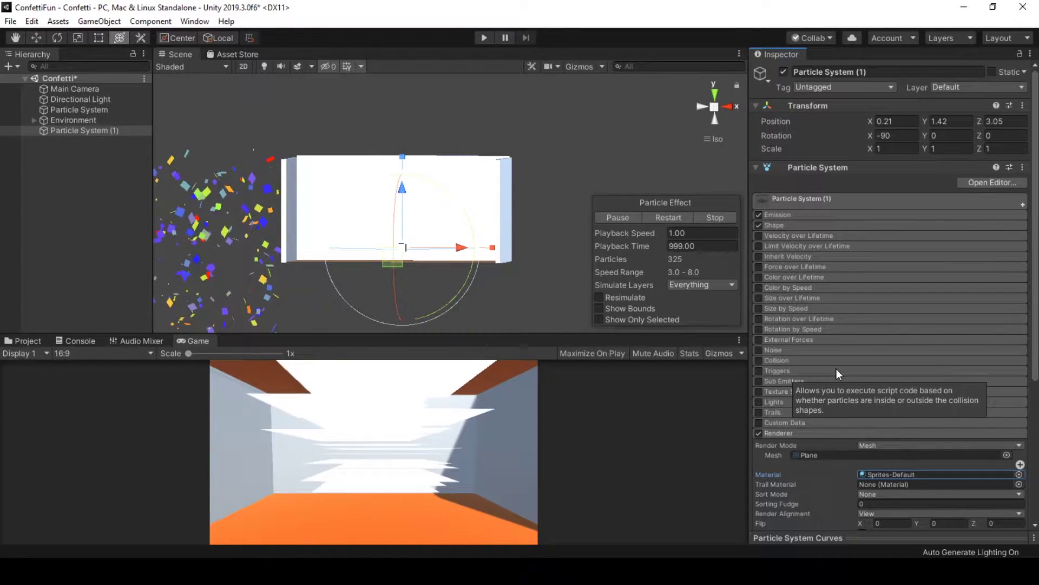
# - Enter 0.1 as the uniform Start Size in the main particle settings
pyautogui.click(796, 433)
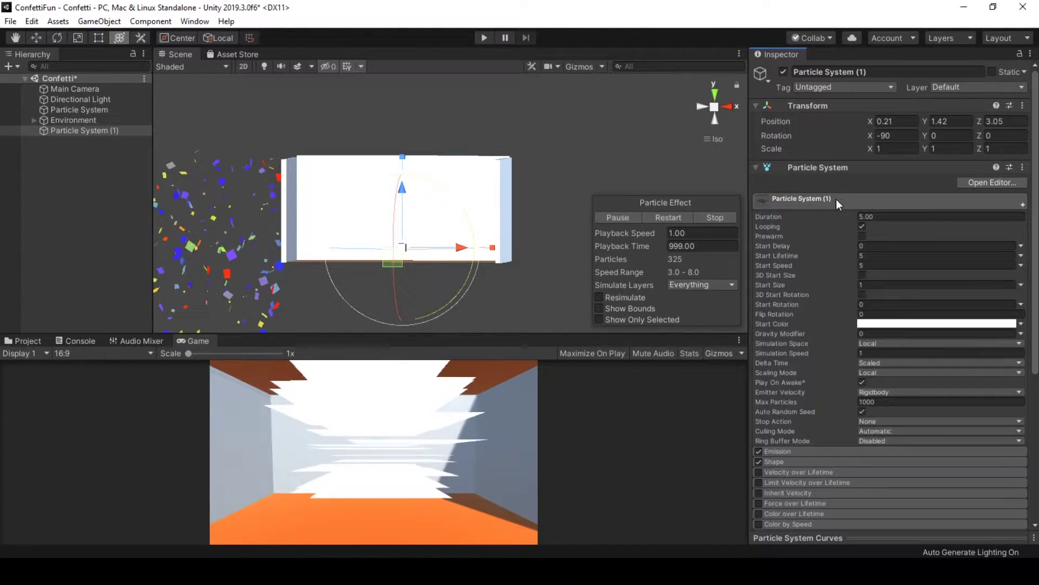
pyautogui.click(836, 201)
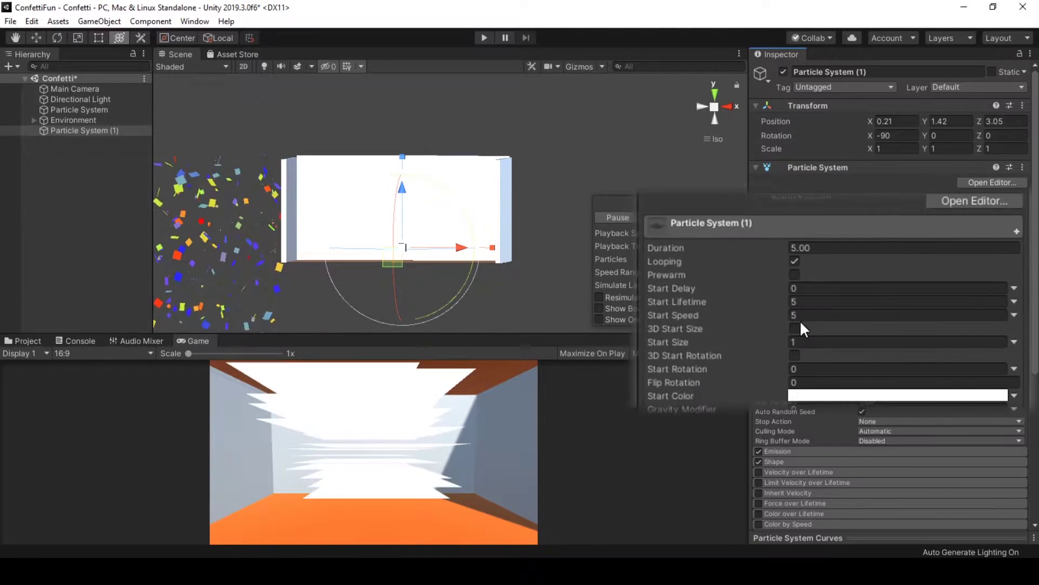
pyautogui.click(799, 326)
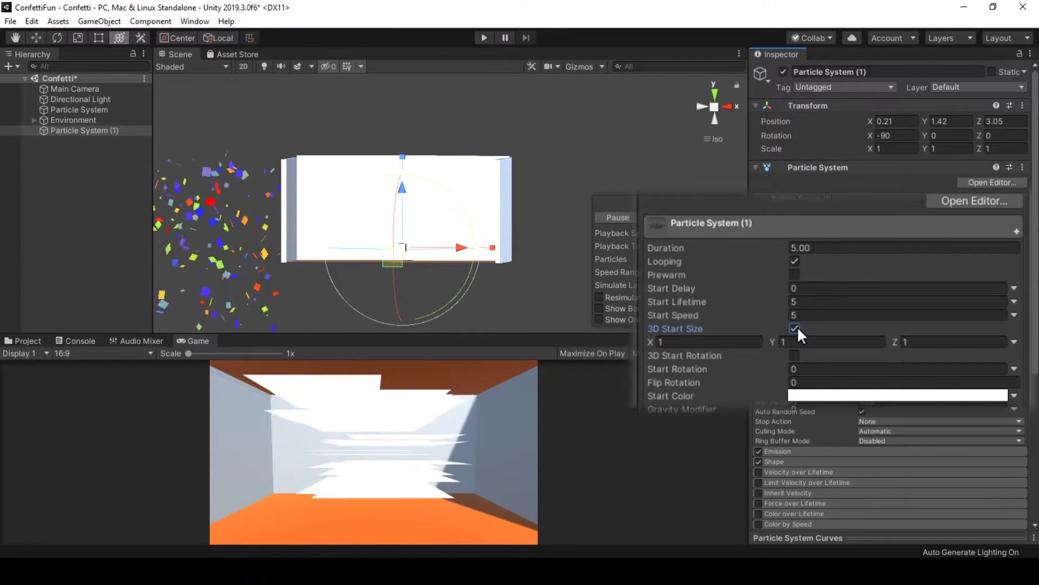
pyautogui.click(796, 327)
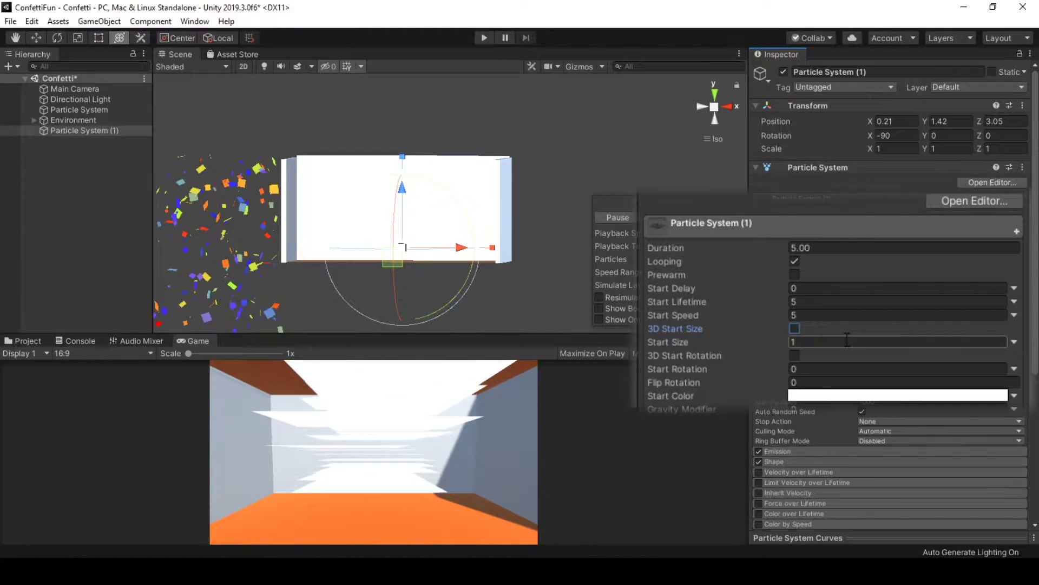
pyautogui.click(822, 343)
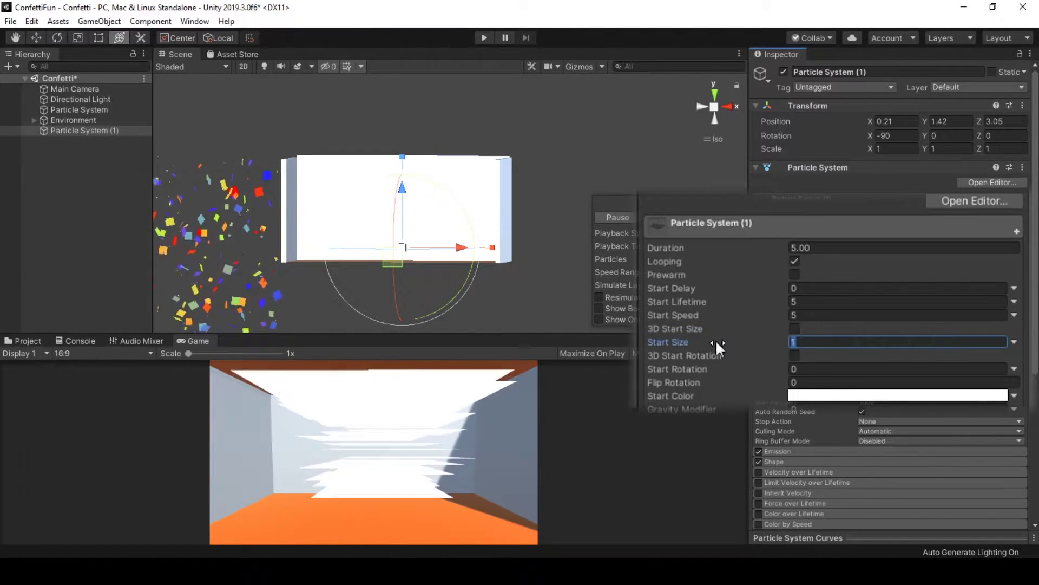
pyautogui.write('0')
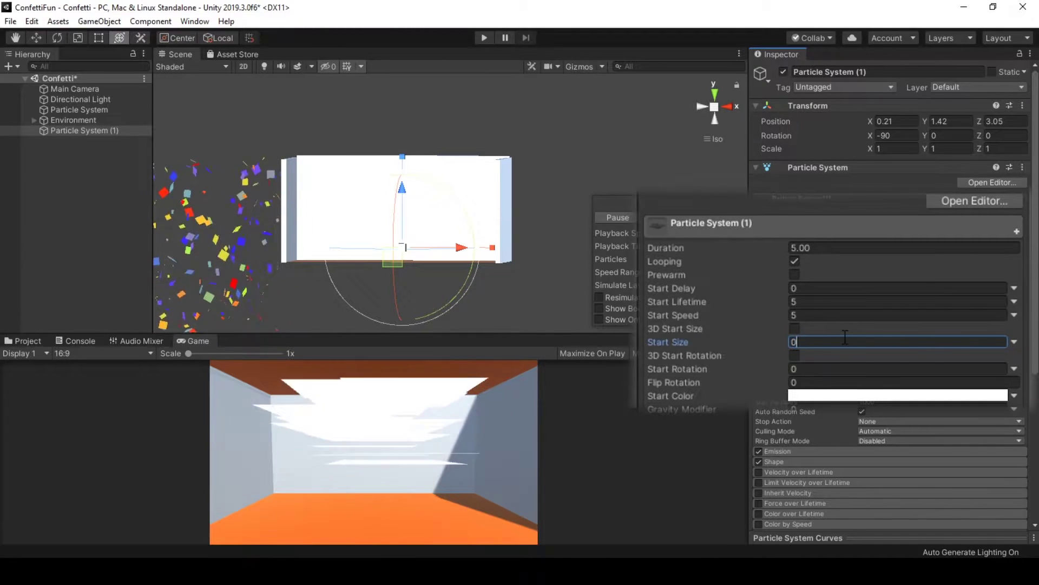
pyautogui.write('.1')
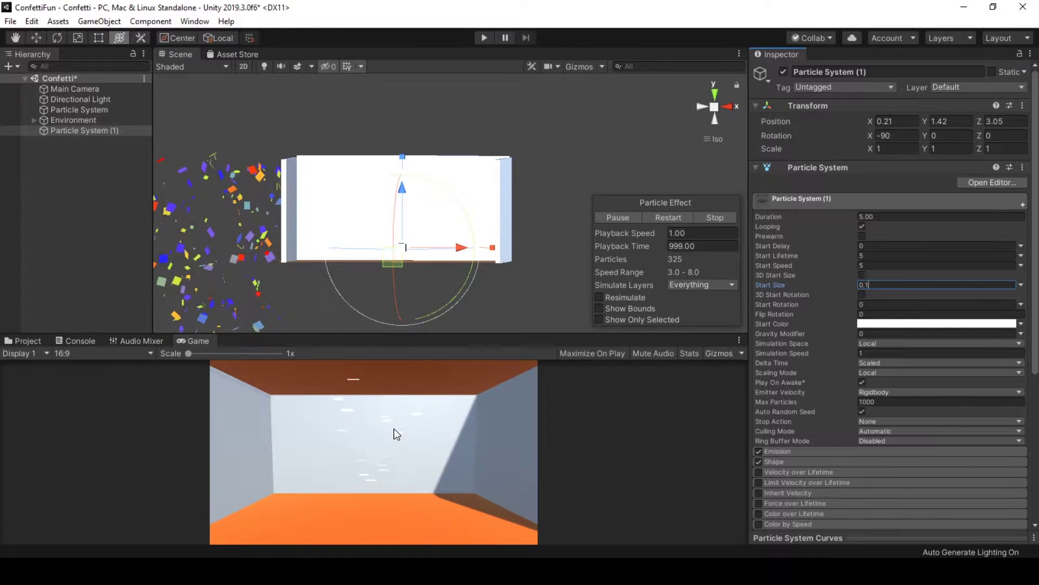
pyautogui.click(1021, 285)
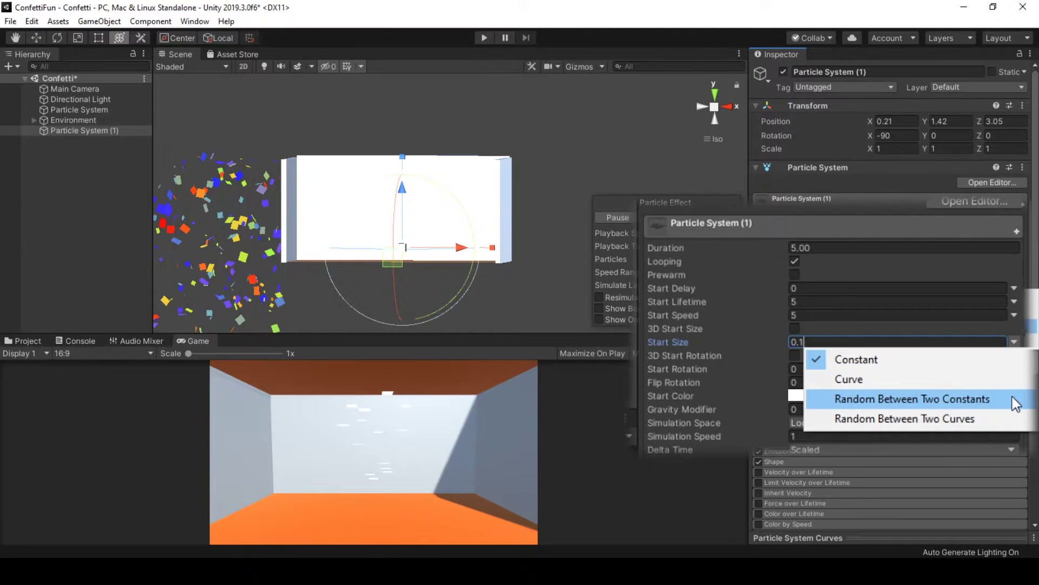
# - Switch Start Size to Random Between Two Constants, from 0.01 to 0.1
pyautogui.click(1025, 403)
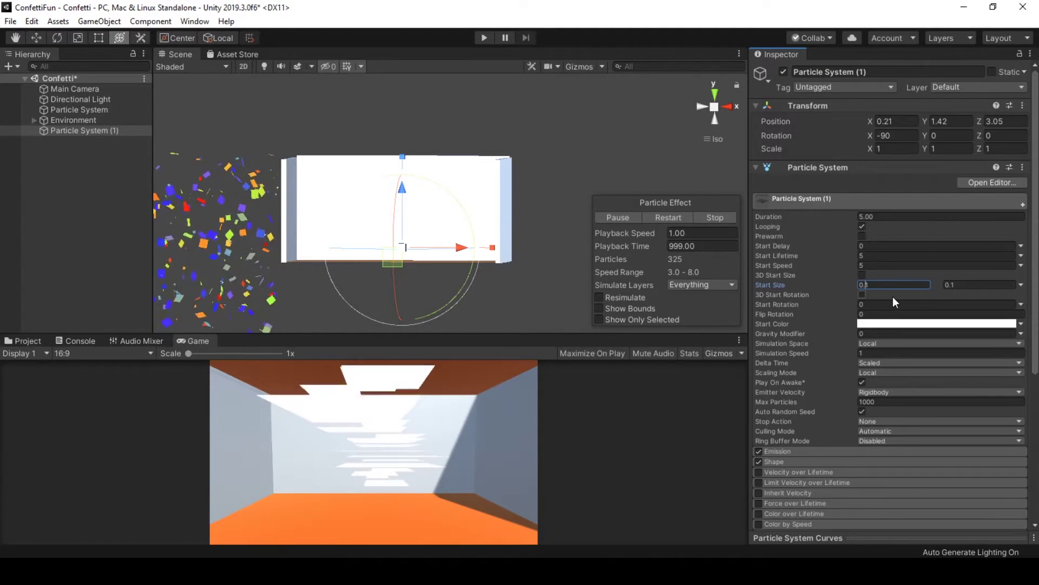
pyautogui.write('0')
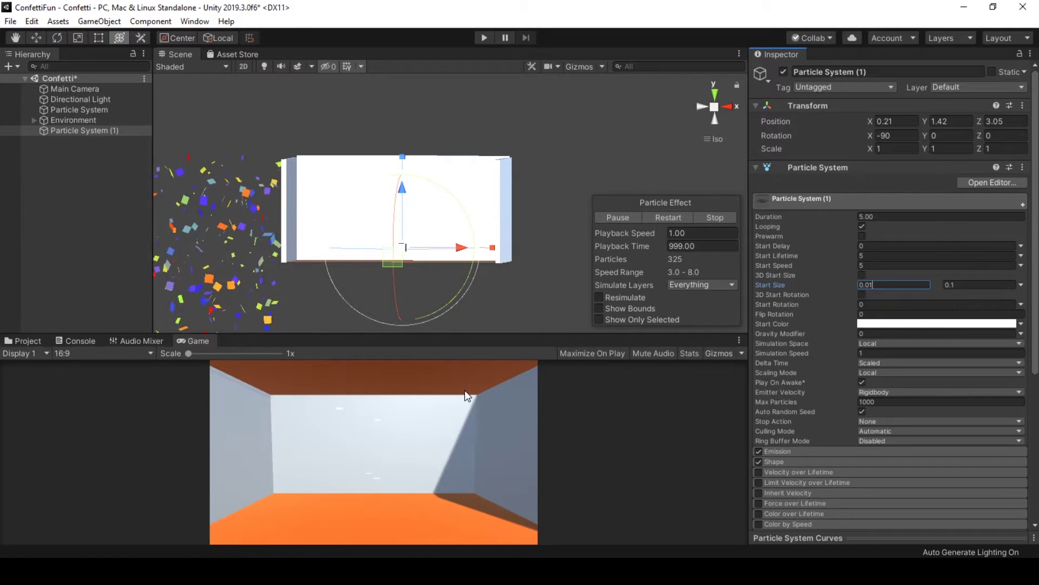
# - Set the Shape module's emitter shape to Box
pyautogui.scroll(-5, 836, 409)
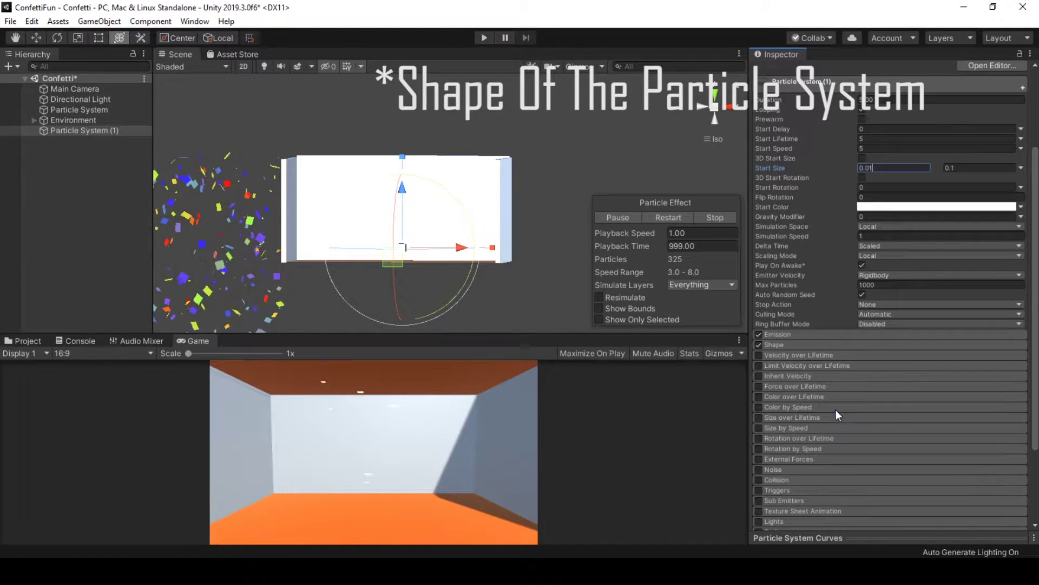
pyautogui.click(805, 344)
pyautogui.scroll(-5, 805, 343)
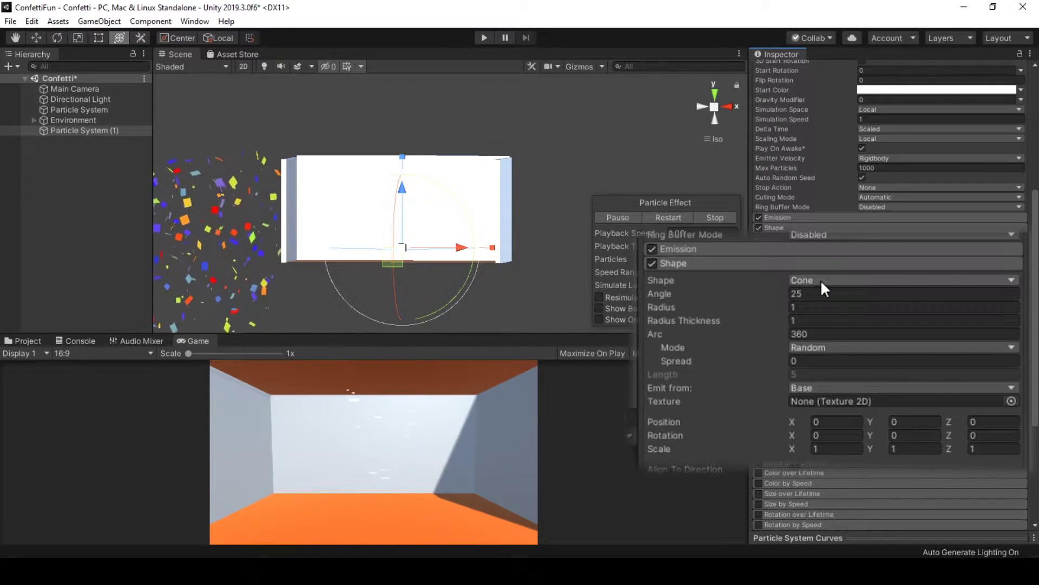
pyautogui.click(858, 280)
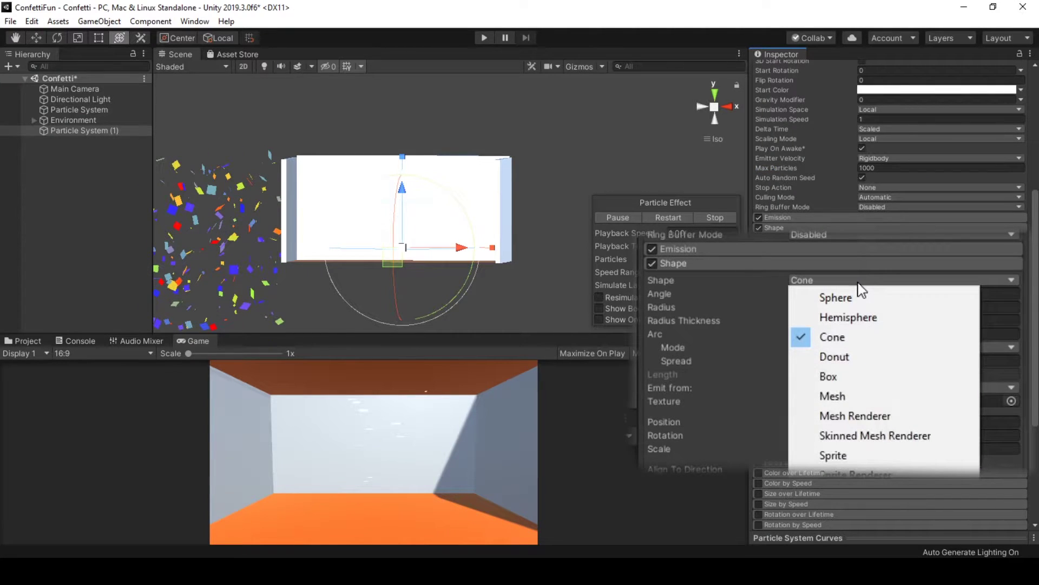
pyautogui.click(860, 379)
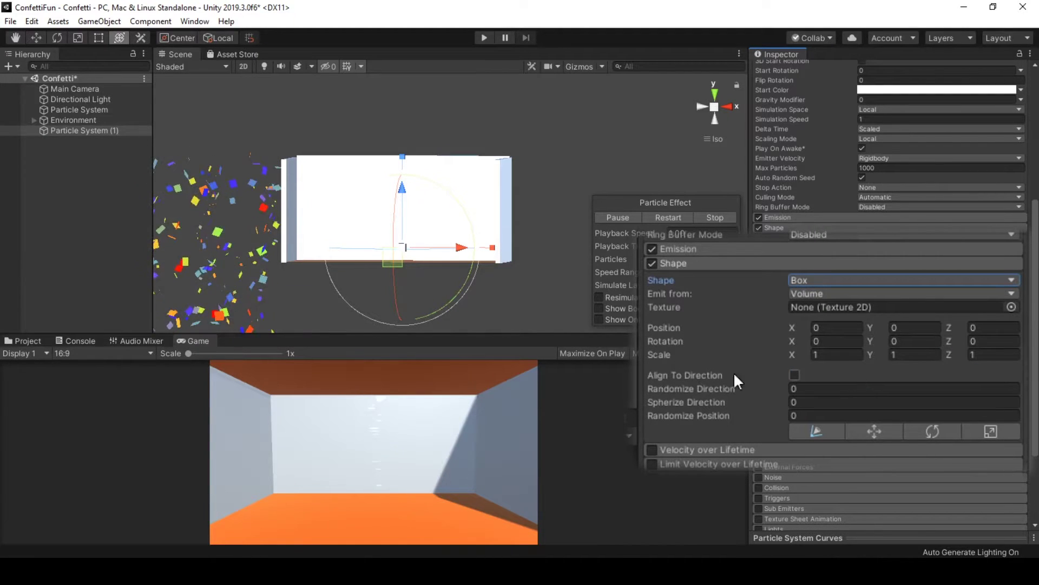
# - Stretch the box to Scale X 21.743, Y 9.427 and move the emitter down
pyautogui.click(997, 430)
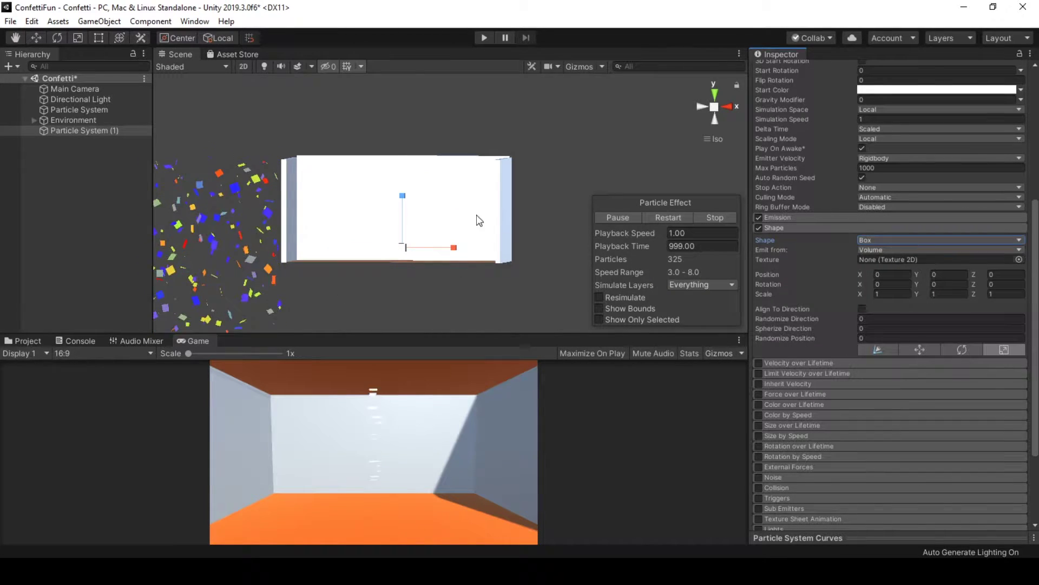
pyautogui.moveTo(456, 236); pyautogui.dragTo(495, 233)
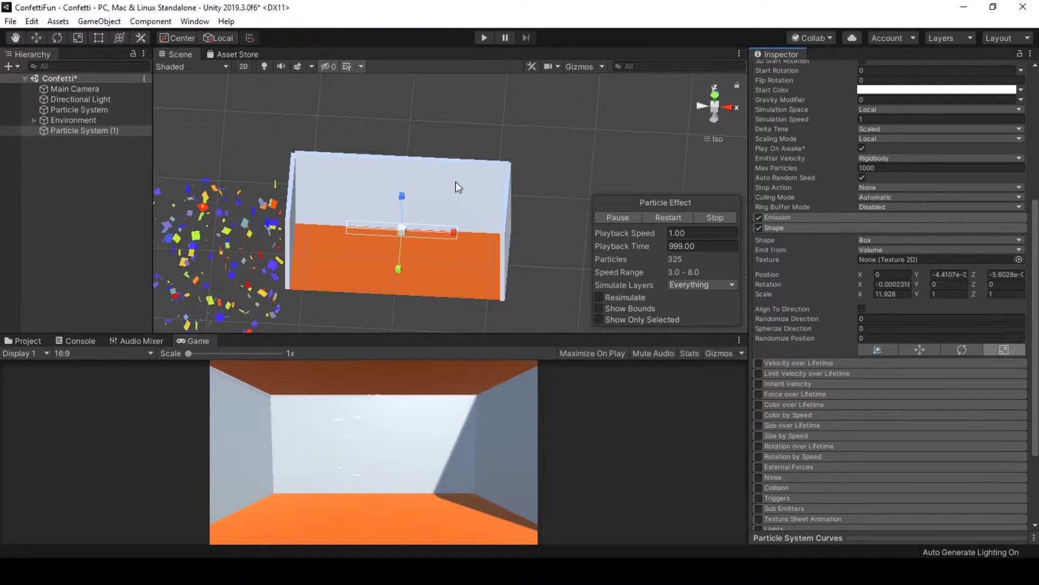
pyautogui.moveTo(405, 207); pyautogui.dragTo(403, 162)
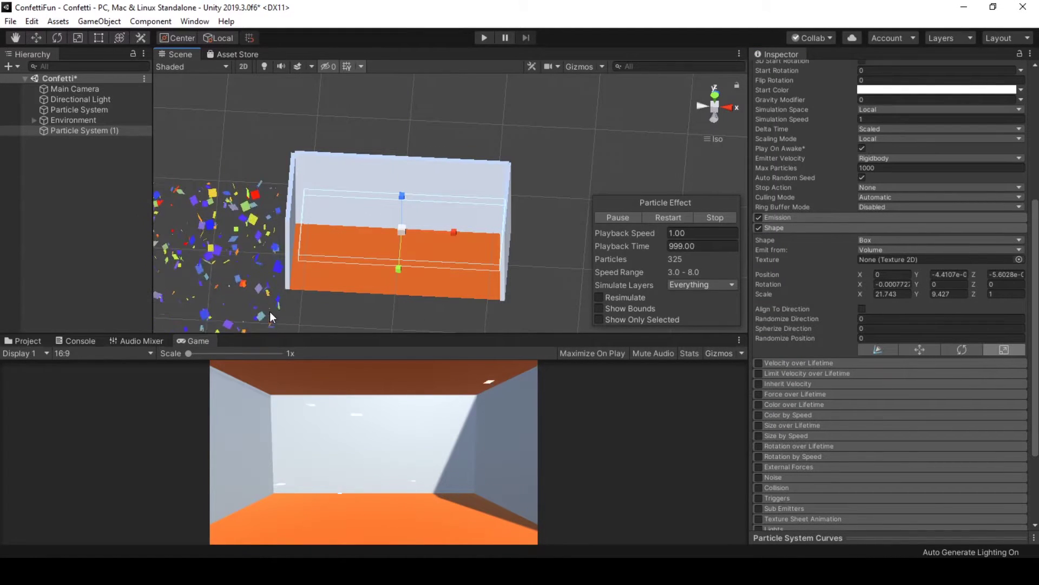
pyautogui.click(122, 35)
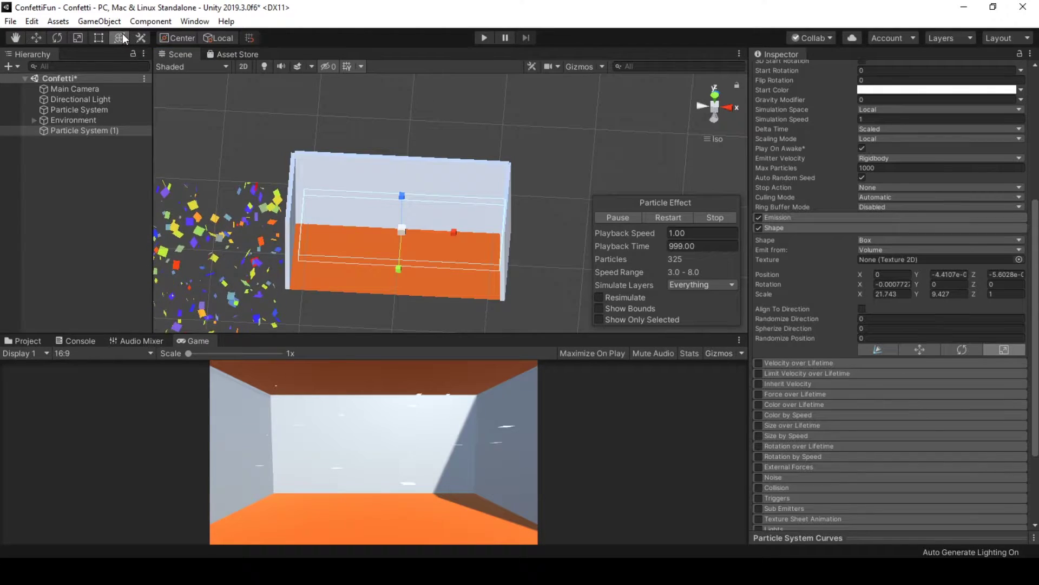
pyautogui.moveTo(401, 275); pyautogui.dragTo(393, 301)
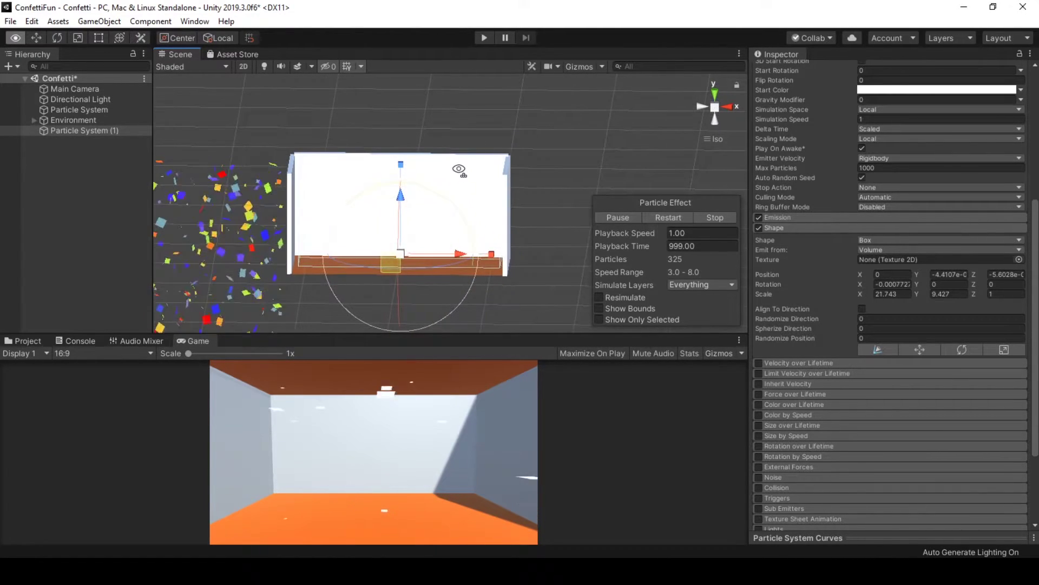
# - Rotate the emitter to X 90 and raise it to ceiling height at Y 10.63
pyautogui.scroll(5, 798, 333)
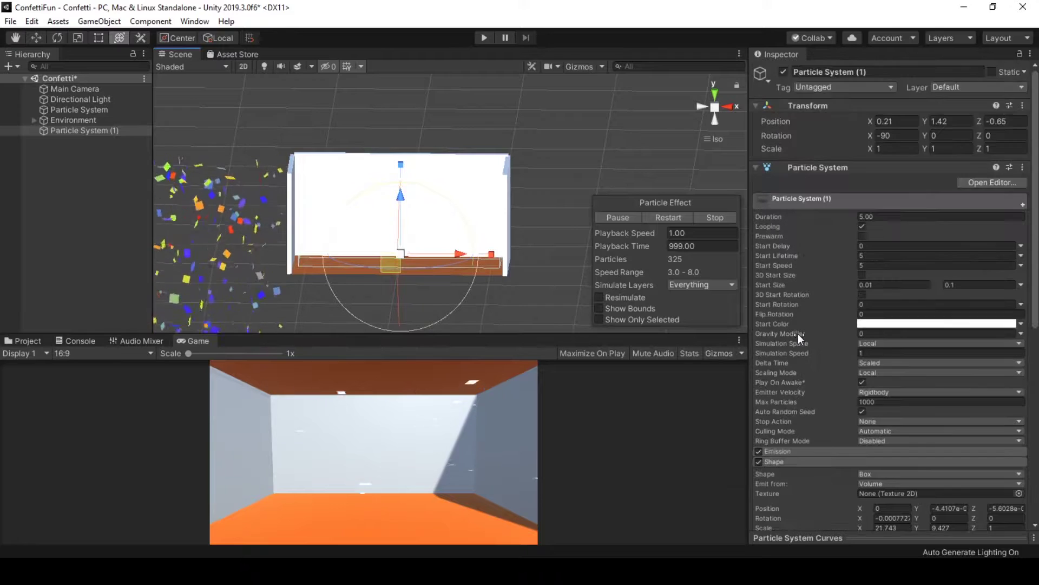
pyautogui.click(915, 135)
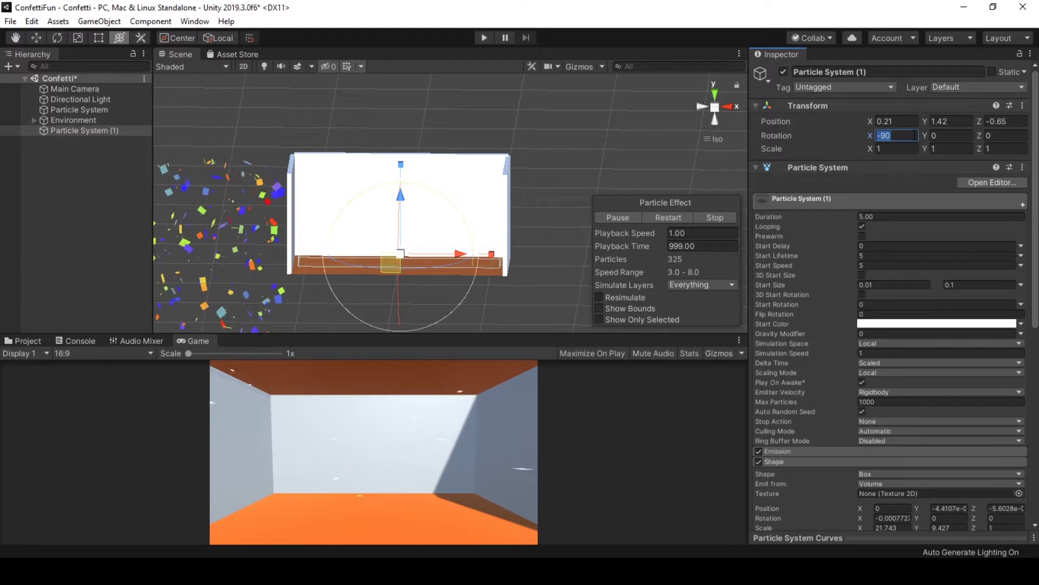
pyautogui.write('90')
pyautogui.press('Return')
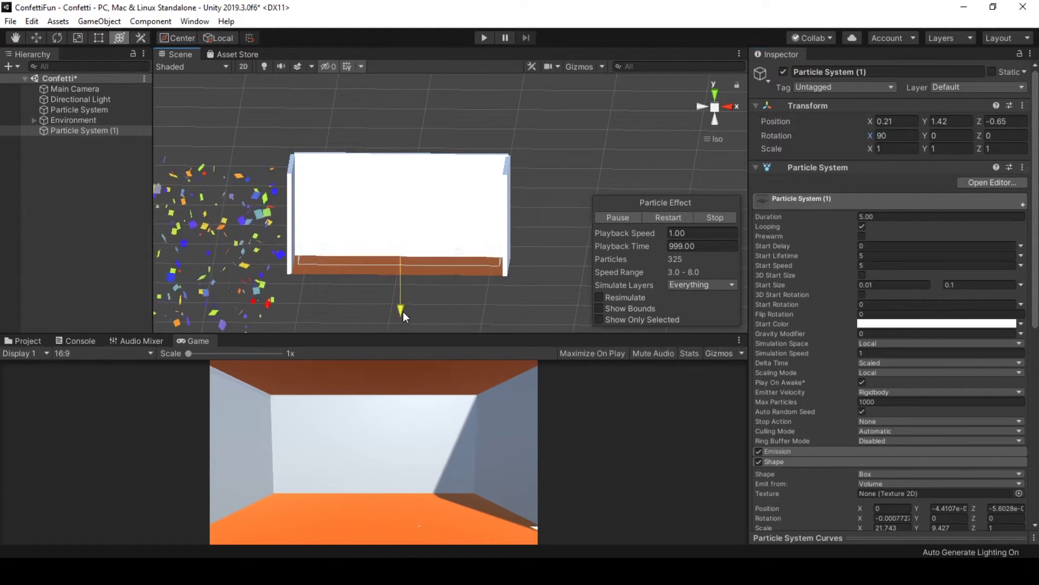
pyautogui.moveTo(402, 310); pyautogui.dragTo(407, 234)
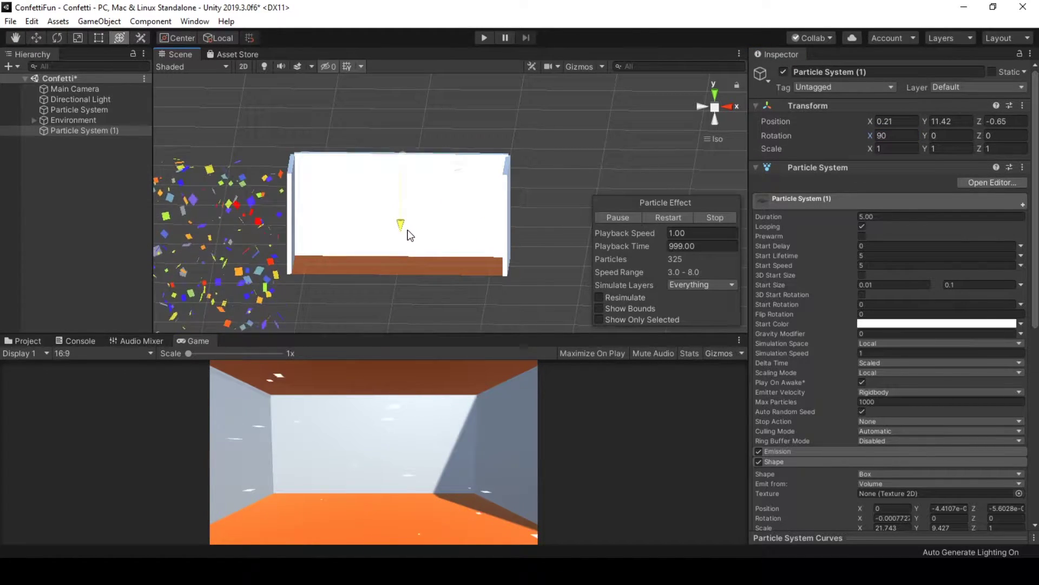
pyautogui.click(715, 96)
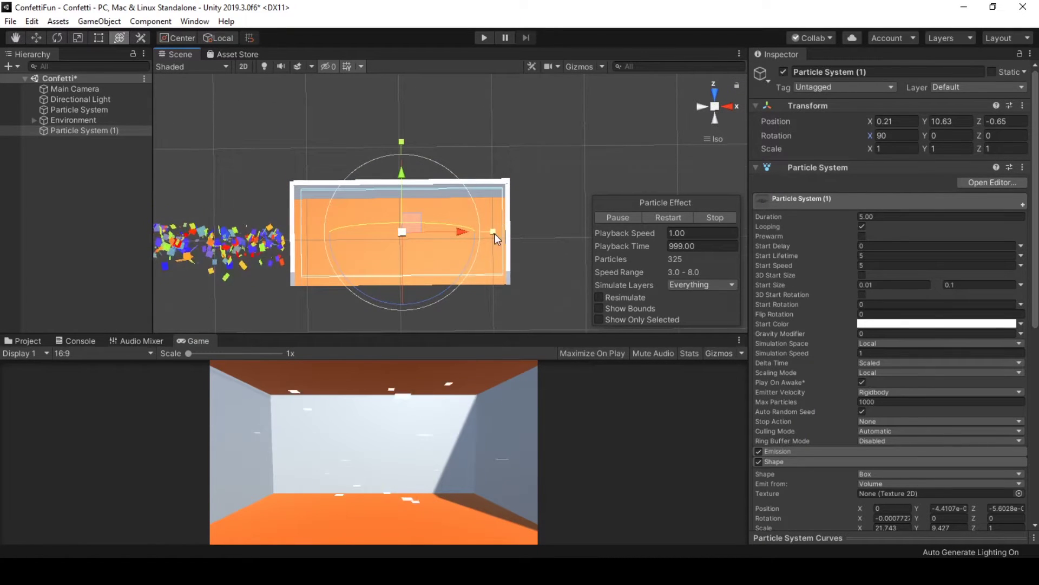
pyautogui.moveTo(460, 232); pyautogui.dragTo(462, 179)
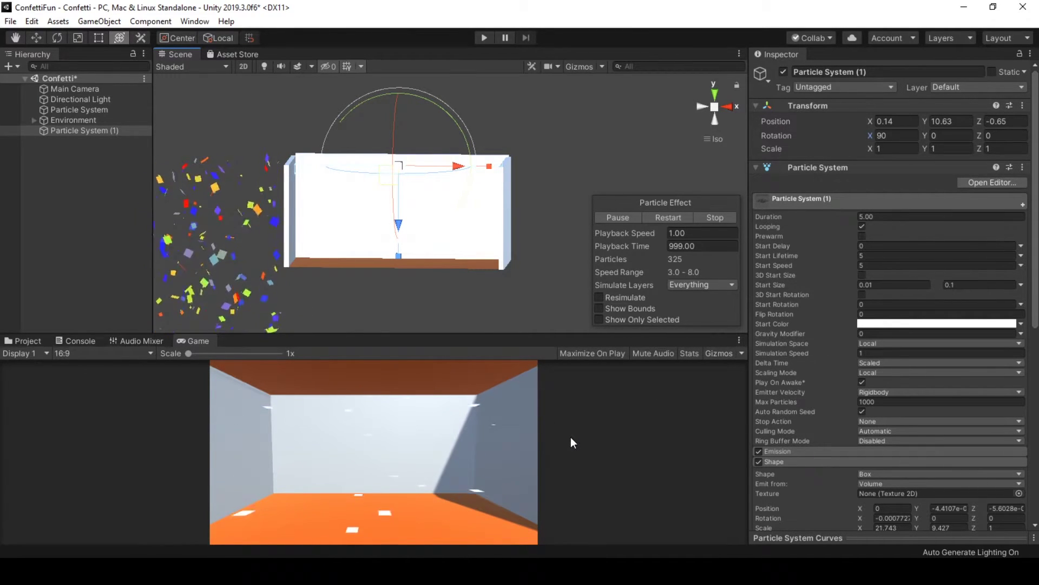
# - Change the Emission module's Rate over Time from 10 to 80
pyautogui.scroll(-5, 833, 411)
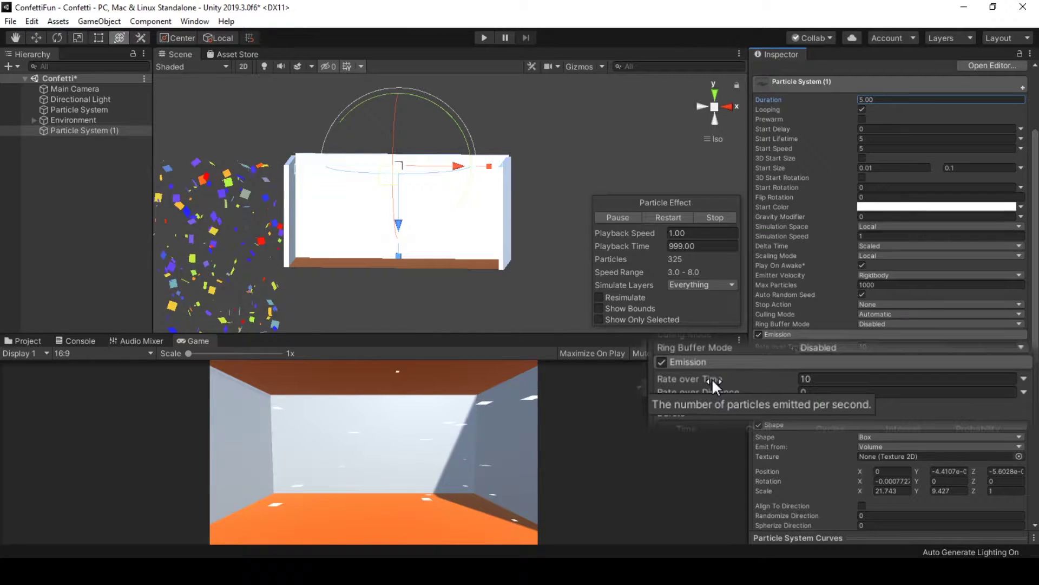
pyautogui.click(828, 376)
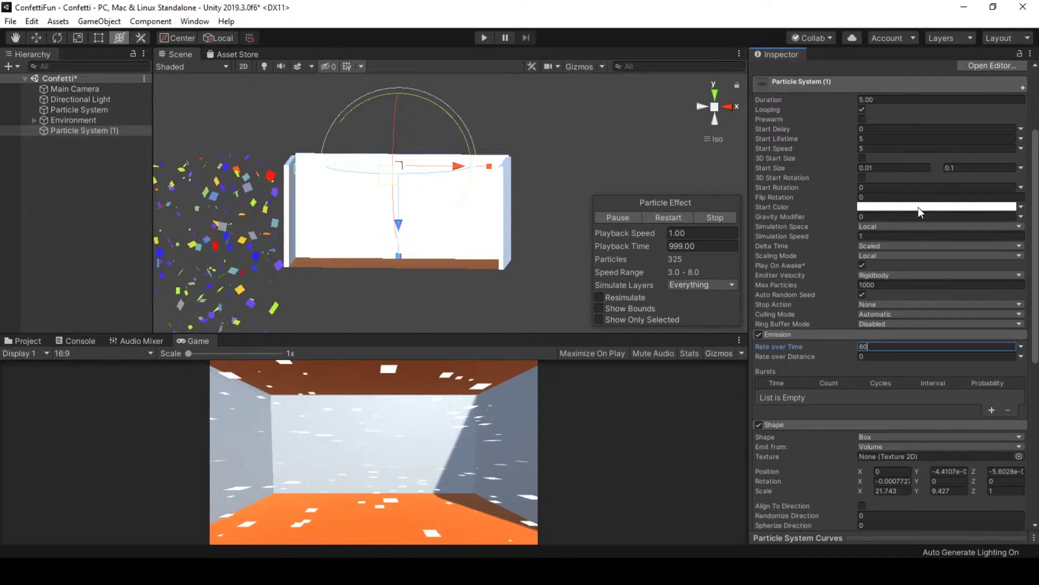
# - Switch Start Color mode to Random Color and open its Gradient Editor
pyautogui.click(918, 207)
pyautogui.click(844, 221)
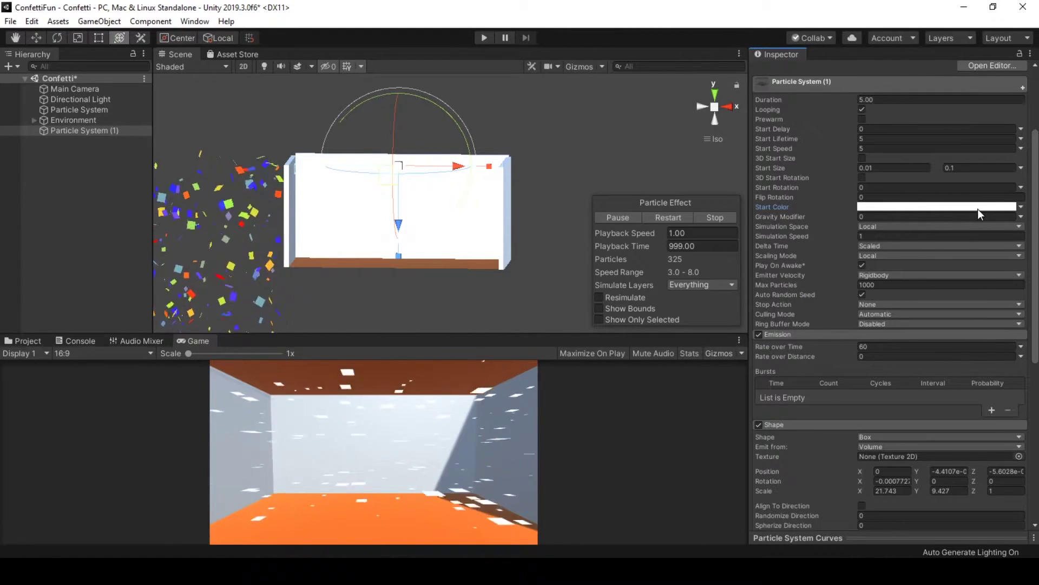
pyautogui.click(1021, 207)
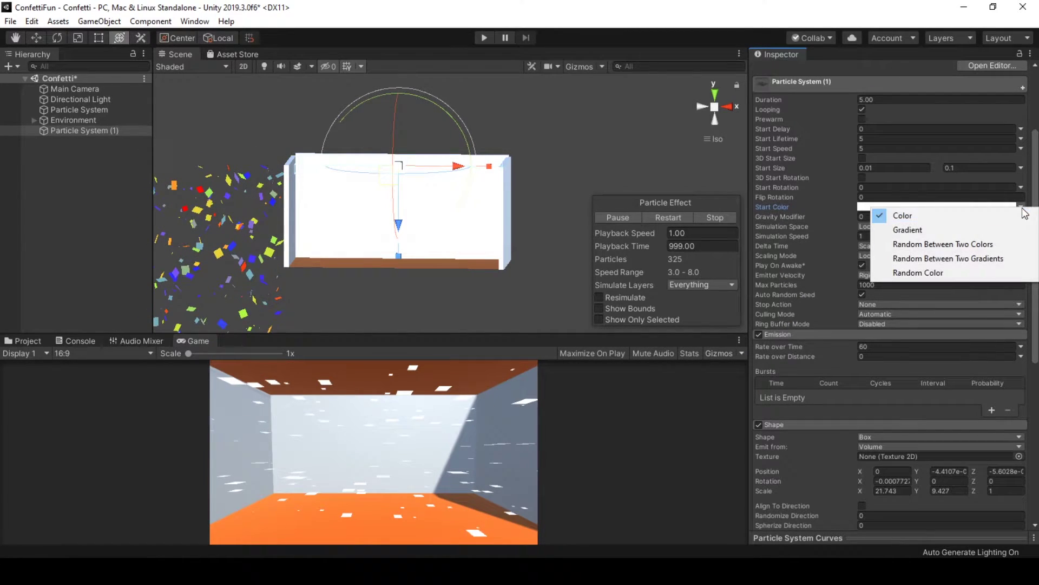
pyautogui.click(1021, 208)
pyautogui.click(1022, 207)
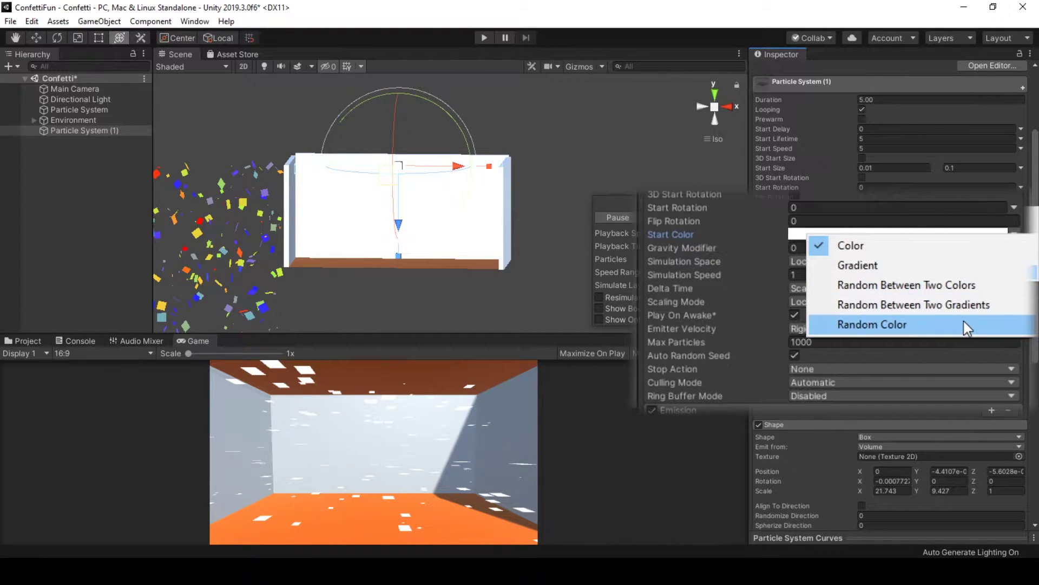
pyautogui.click(963, 322)
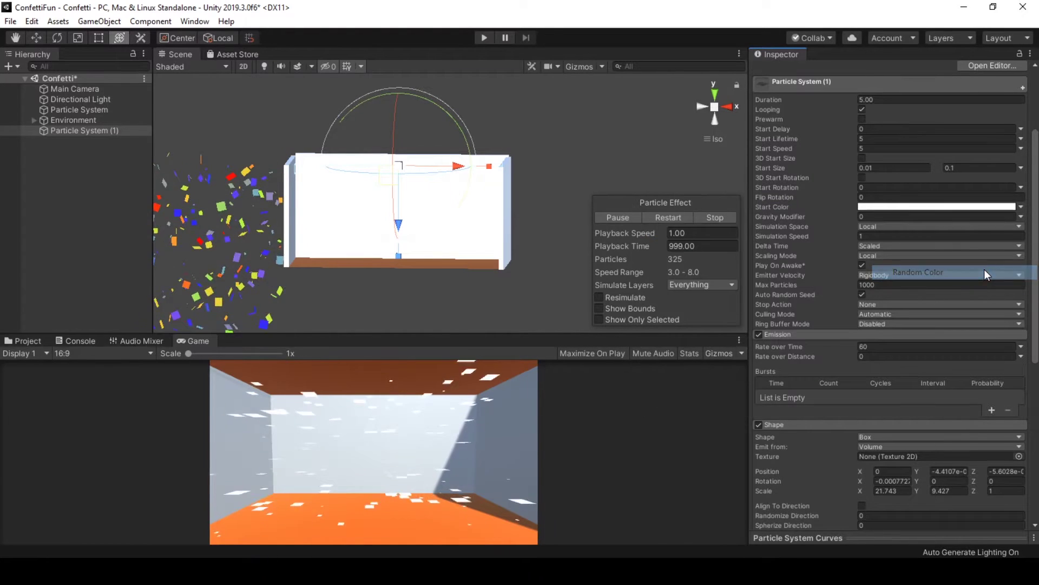
pyautogui.click(882, 207)
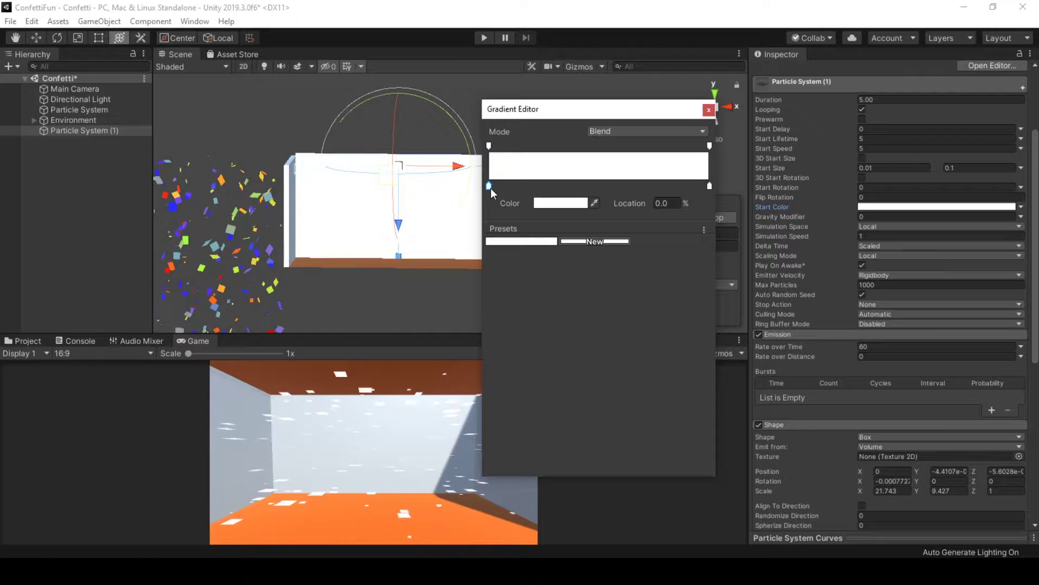
# - Move the first Start Color gradient key to about 13.5% and add three more colour keys
pyautogui.moveTo(491, 188); pyautogui.dragTo(519, 187)
pyautogui.click(557, 186)
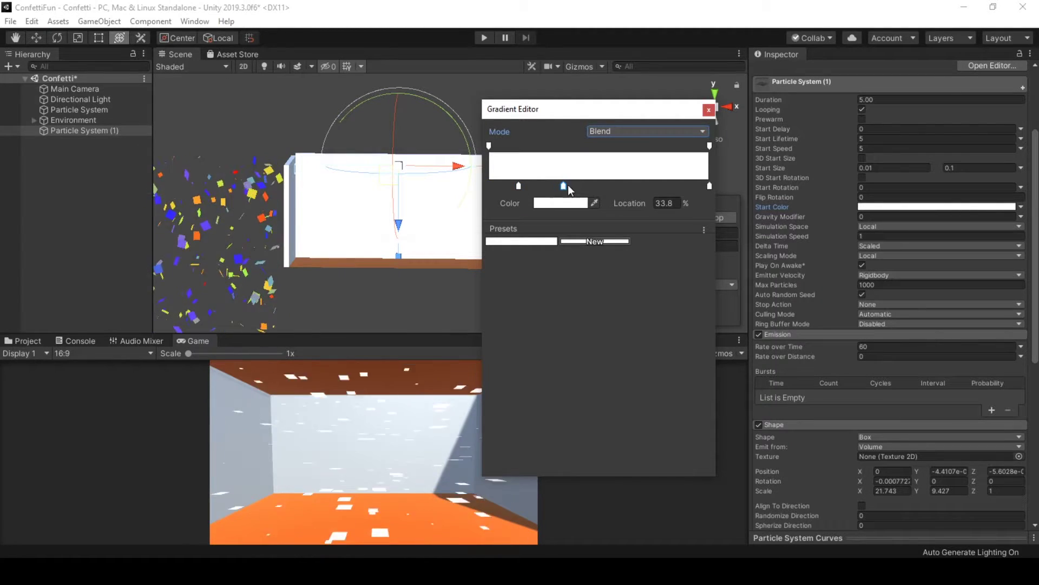
pyautogui.click(604, 187)
pyautogui.click(651, 185)
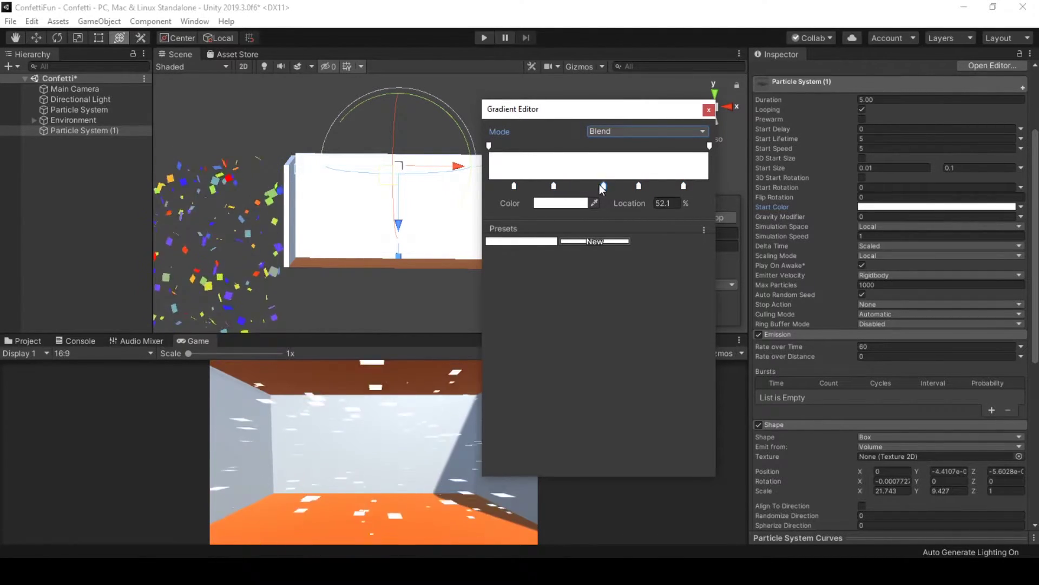
# - Recolour the gradient keys red, yellow, green, purple and blue, placing green after yellow
pyautogui.doubleClick(514, 186)
pyautogui.click(837, 332)
pyautogui.click(554, 185)
pyautogui.click(778, 270)
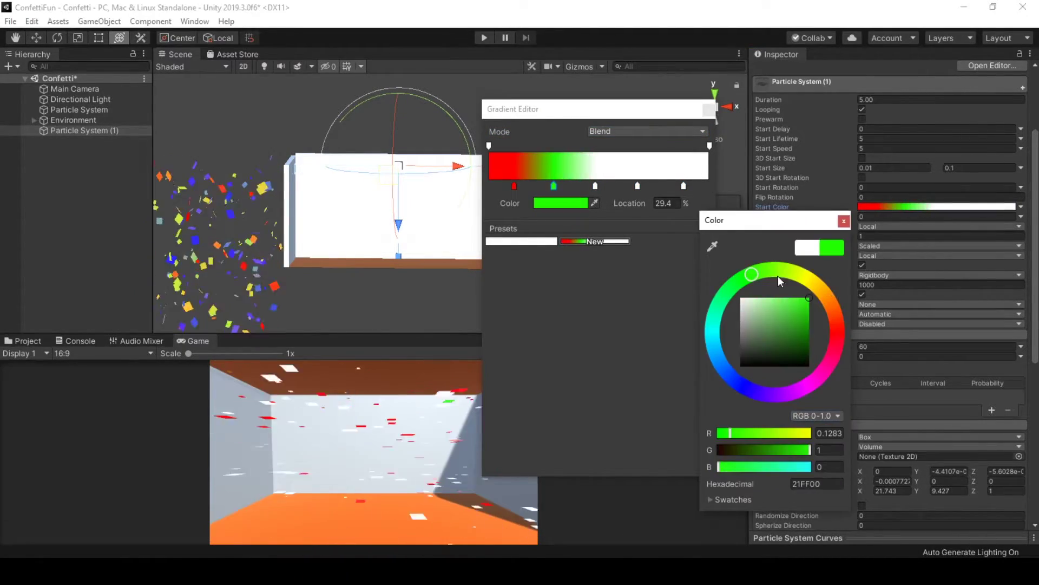
pyautogui.click(595, 186)
pyautogui.click(814, 281)
pyautogui.click(637, 185)
pyautogui.click(834, 351)
pyautogui.doubleClick(683, 186)
pyautogui.click(736, 379)
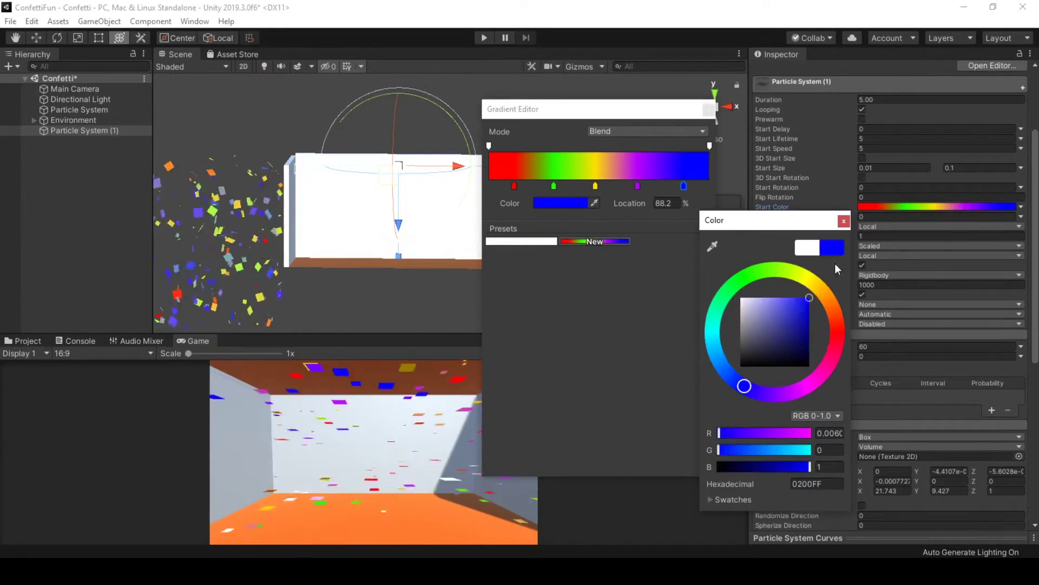
pyautogui.moveTo(595, 185)
pyautogui.mouseDown()
pyautogui.moveTo(540, 187)
pyautogui.moveTo(589, 185)
pyautogui.mouseUp()
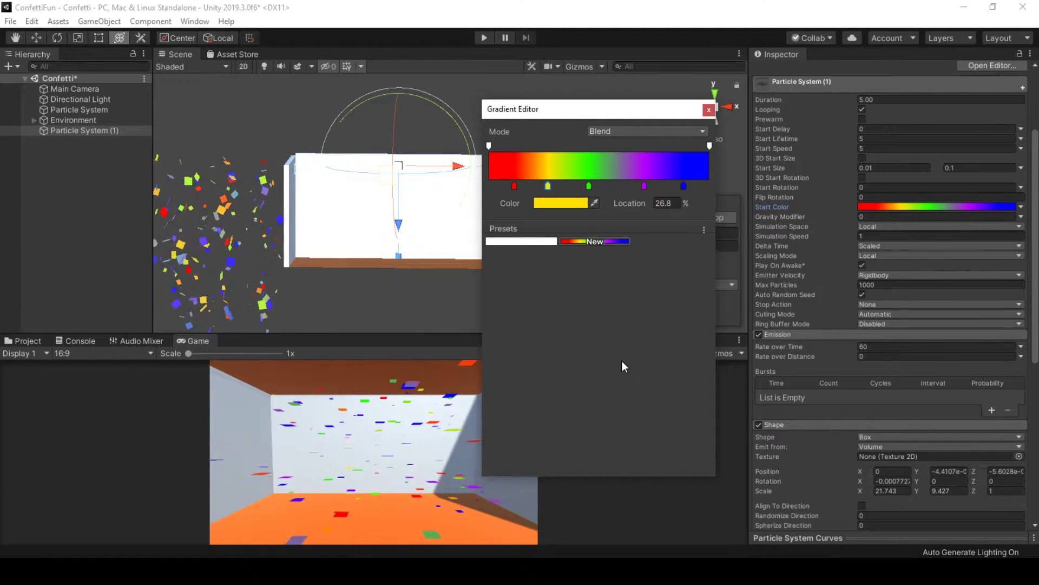
# - Preview the Start Color gradient in Fixed mode, return it to Blend, and close the Gradient Editor
pyautogui.click(518, 156)
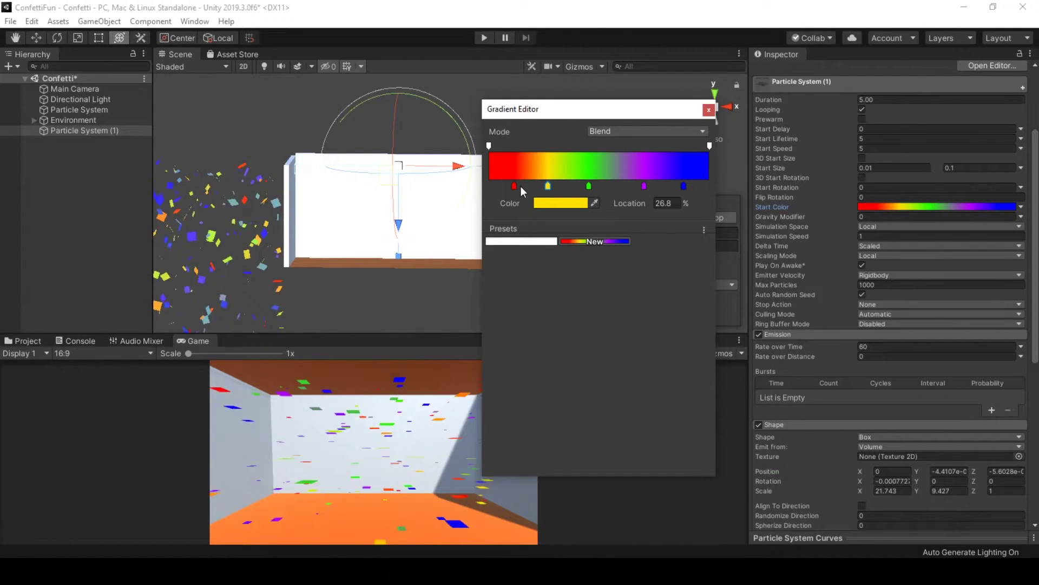
pyautogui.click(658, 135)
pyautogui.click(652, 163)
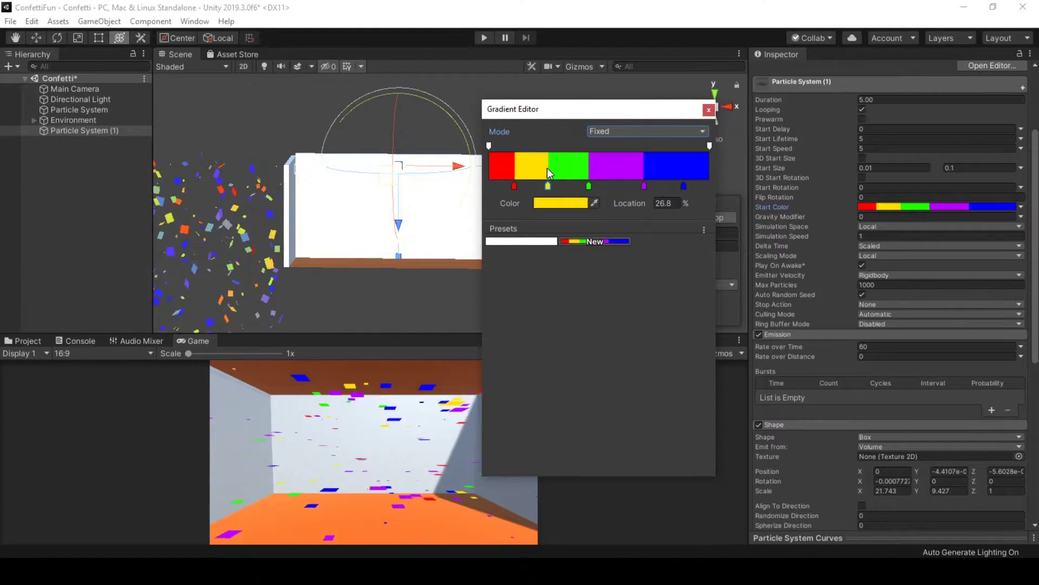
pyautogui.click(618, 131)
pyautogui.click(622, 153)
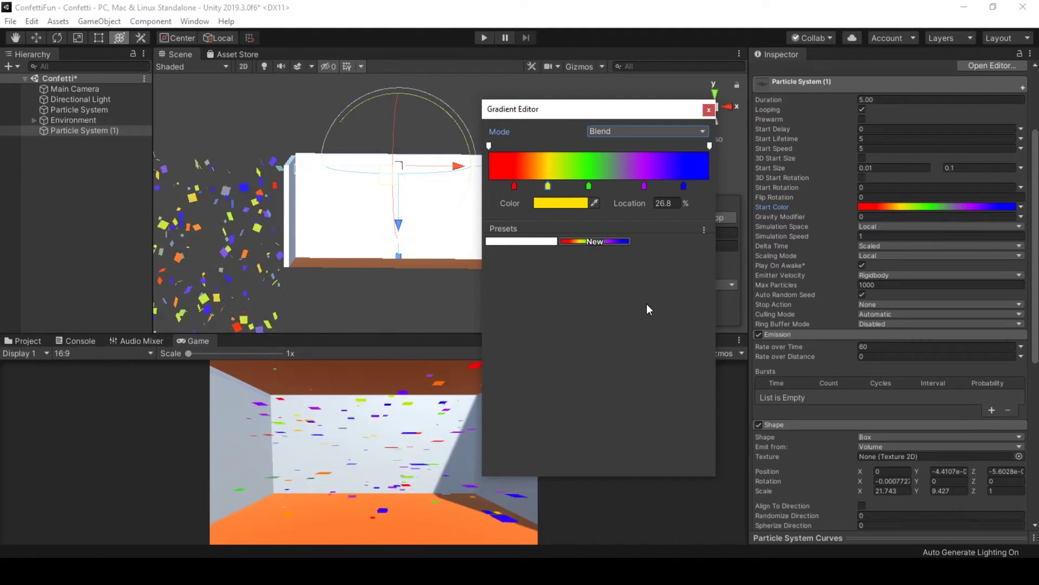
pyautogui.click(708, 110)
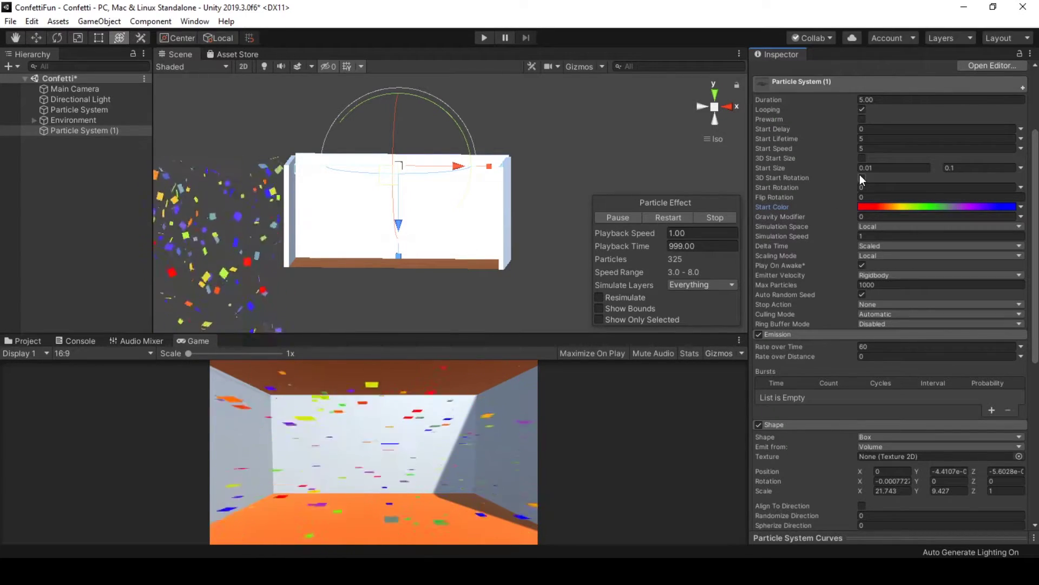
# - Set Start Speed to Random Between Two Constants with 4 and 8
pyautogui.click(875, 148)
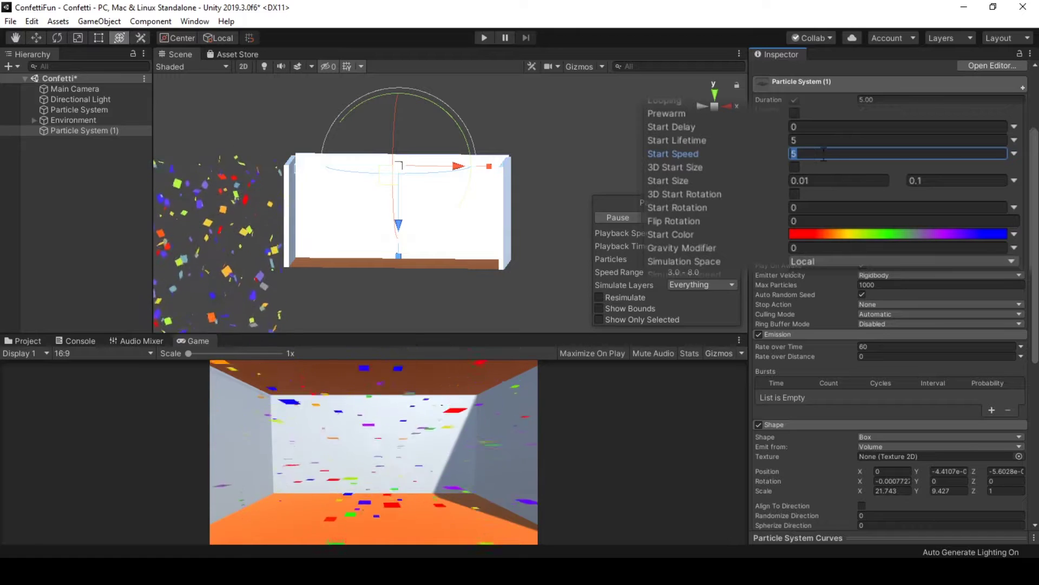
pyautogui.click(1014, 153)
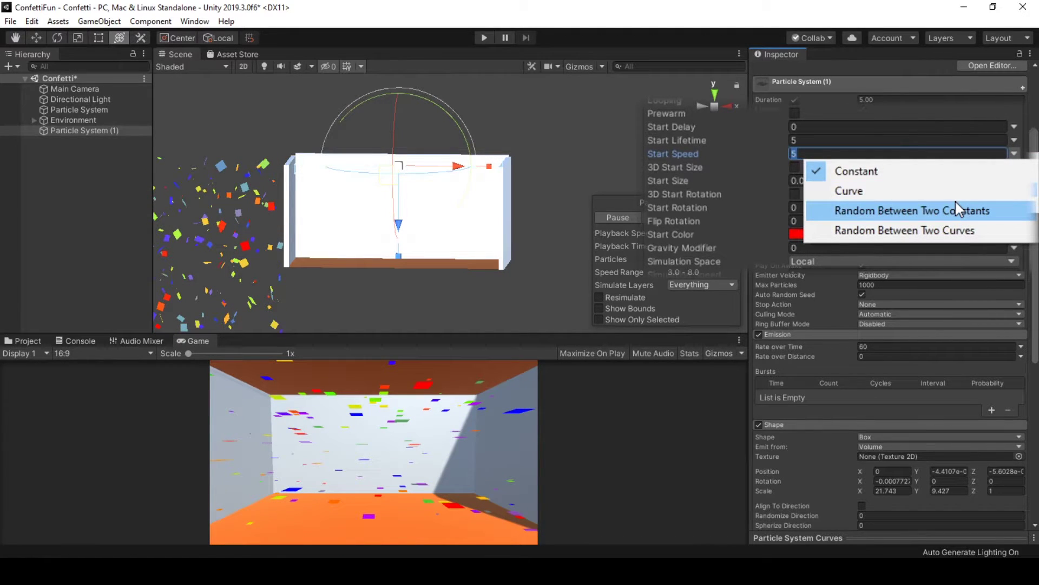
pyautogui.click(992, 213)
pyautogui.click(857, 153)
pyautogui.write('4')
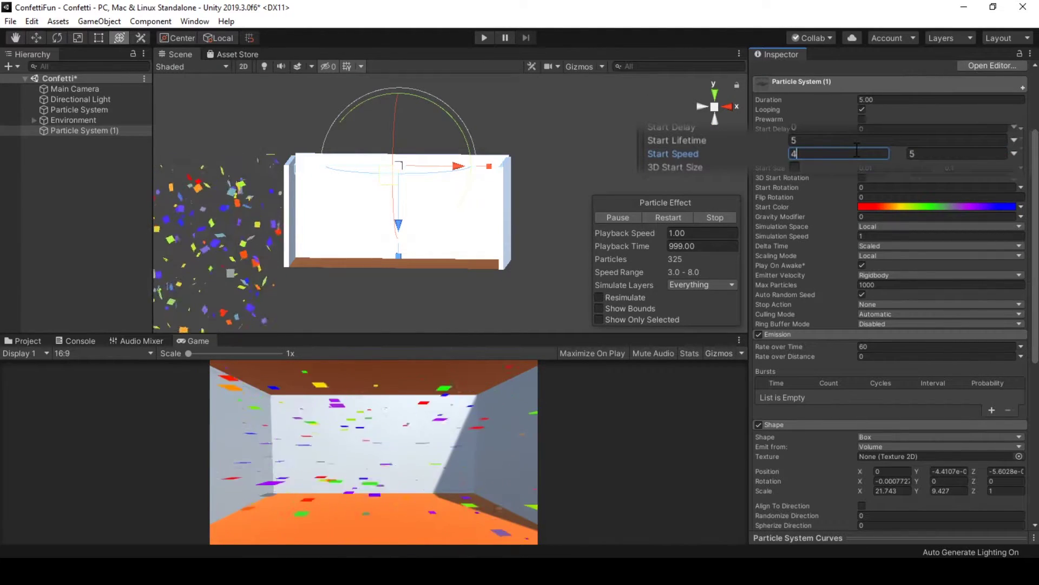
pyautogui.click(961, 152)
pyautogui.write('8')
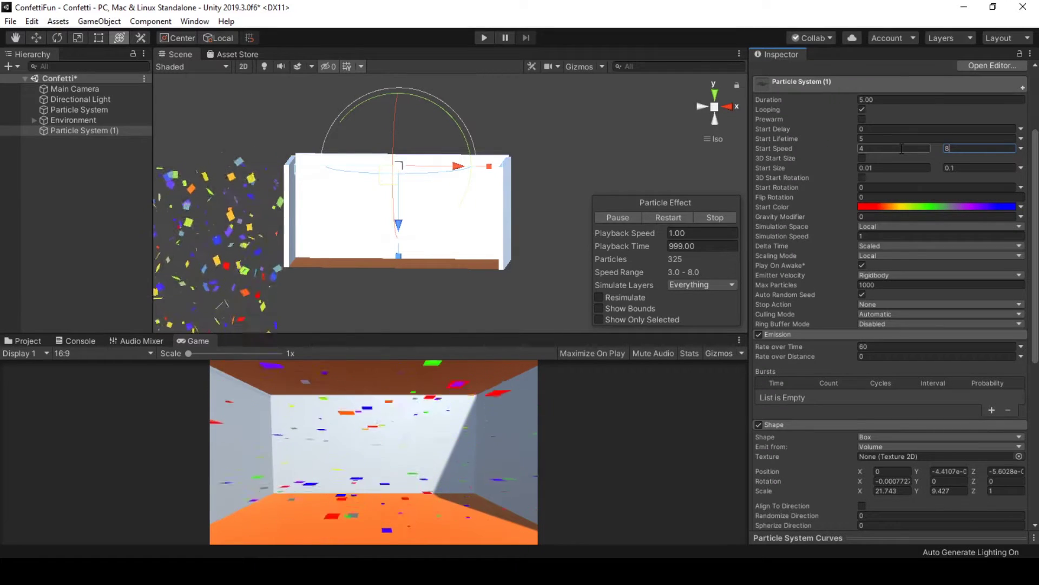
# - Confirm the Start Speed range and collapse the Shape and Emission modules
pyautogui.click(894, 187)
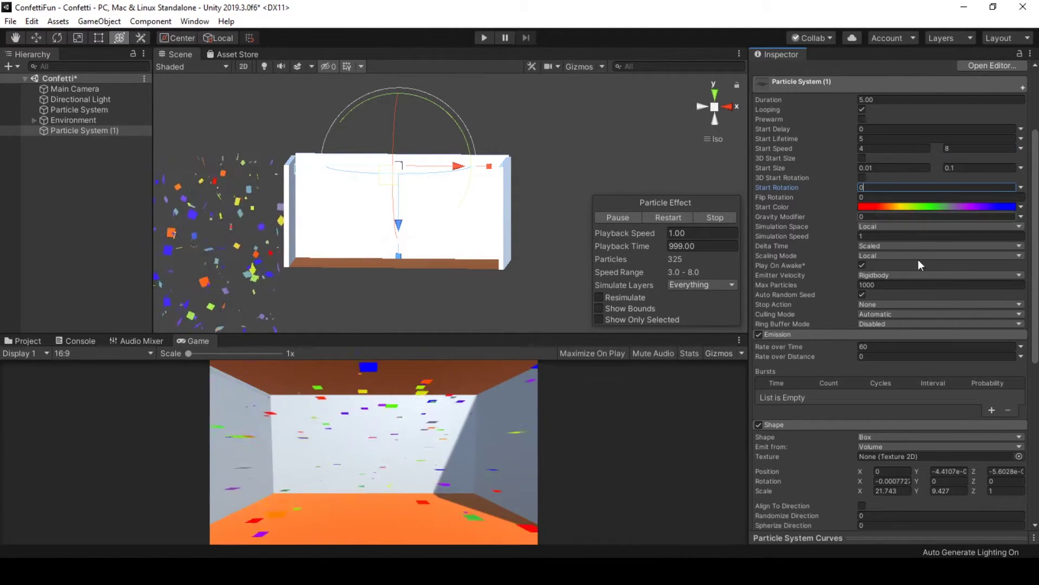
pyautogui.scroll(-3, 919, 276)
pyautogui.scroll(-3, 921, 288)
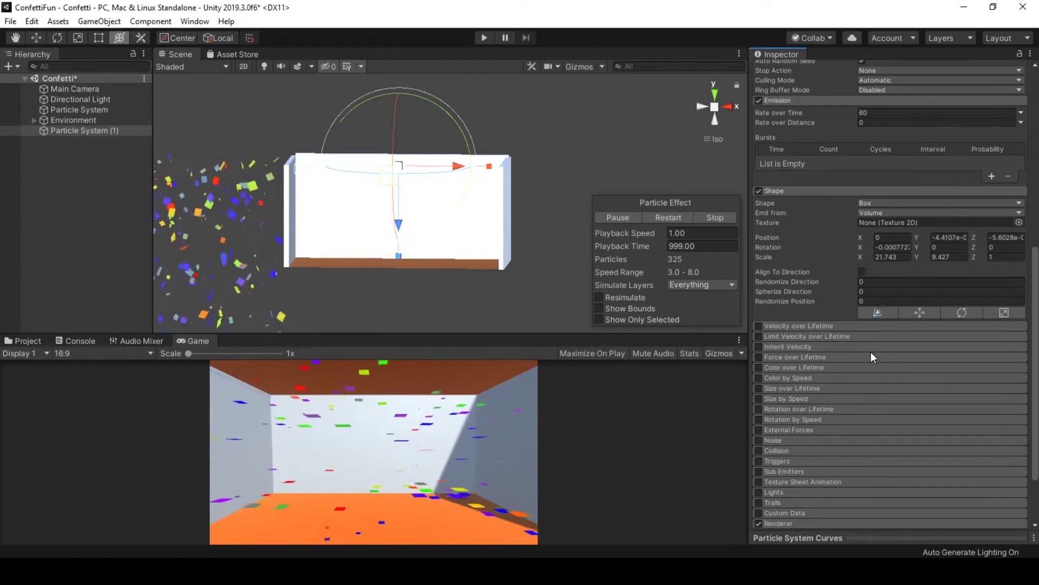
pyautogui.click(842, 191)
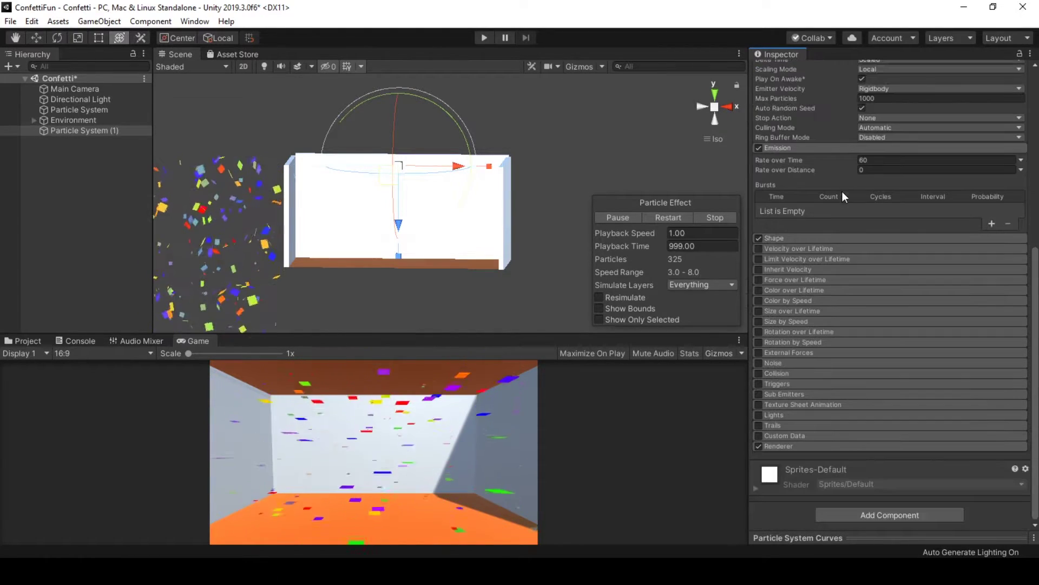
pyautogui.click(840, 148)
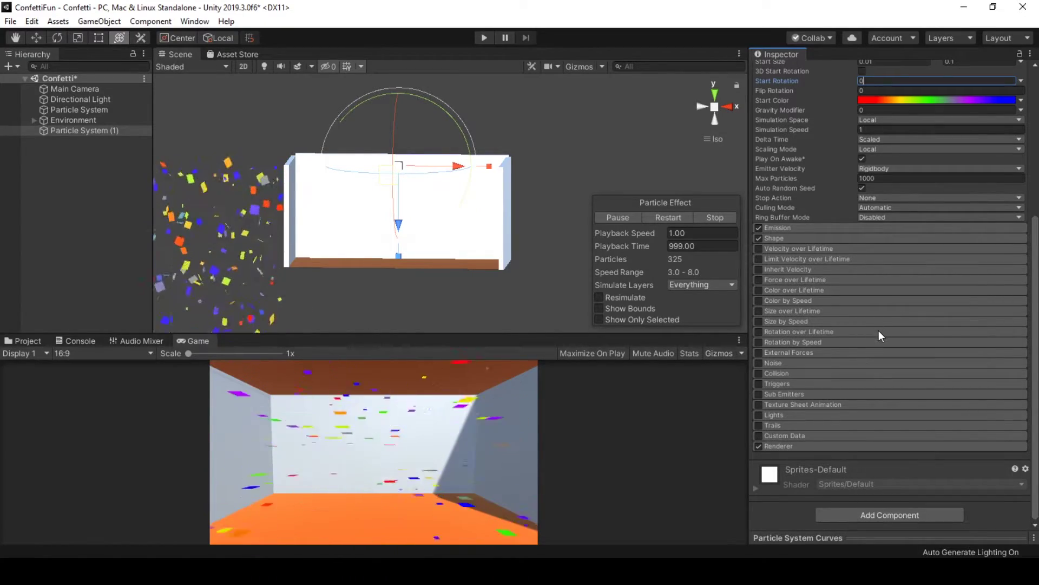
# - Enable Rotation over Lifetime with Angular Velocity set to Random Between Two Constants
pyautogui.click(863, 331)
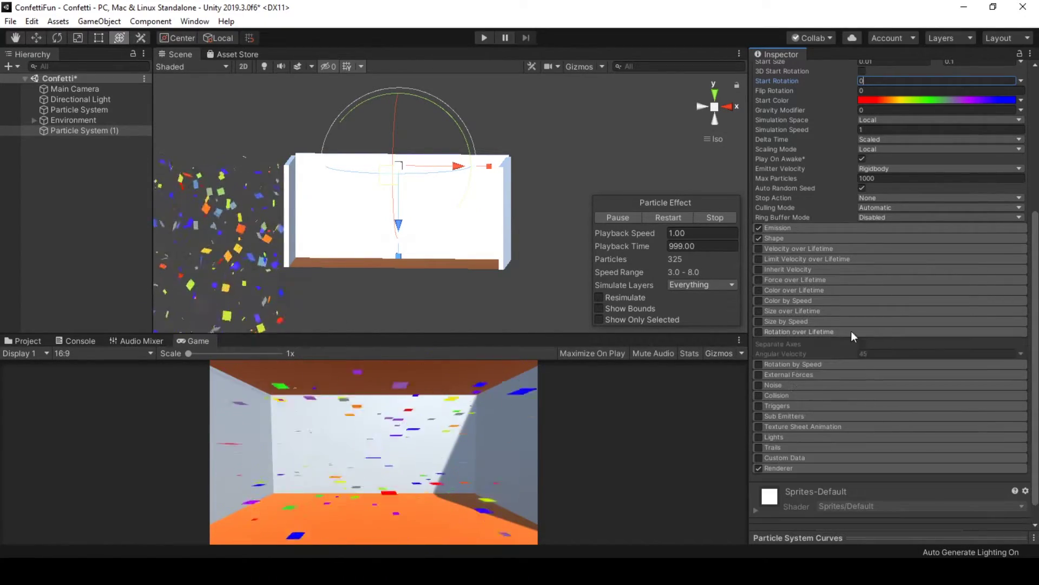
pyautogui.click(758, 331)
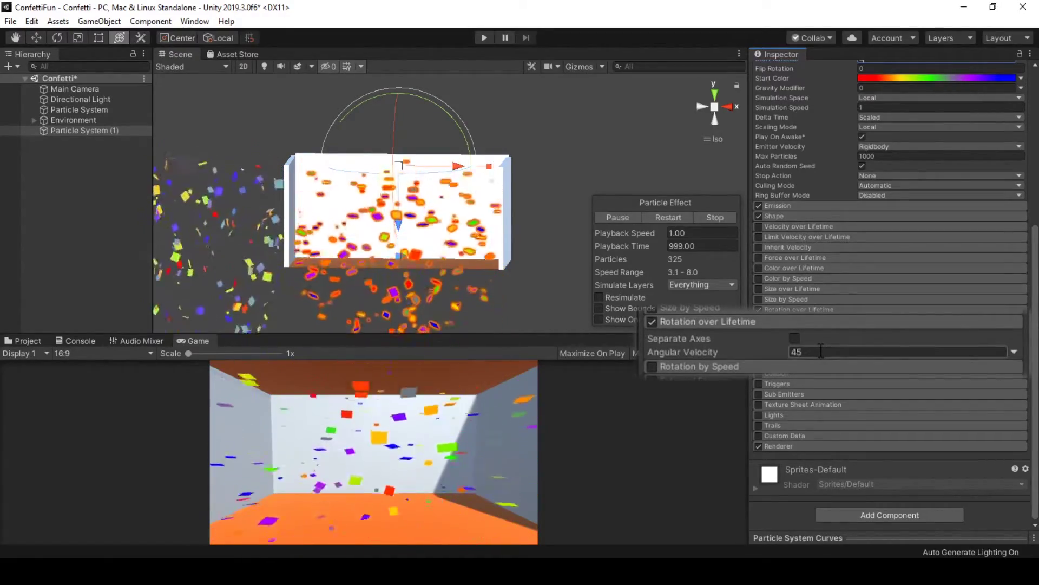
pyautogui.click(1014, 351)
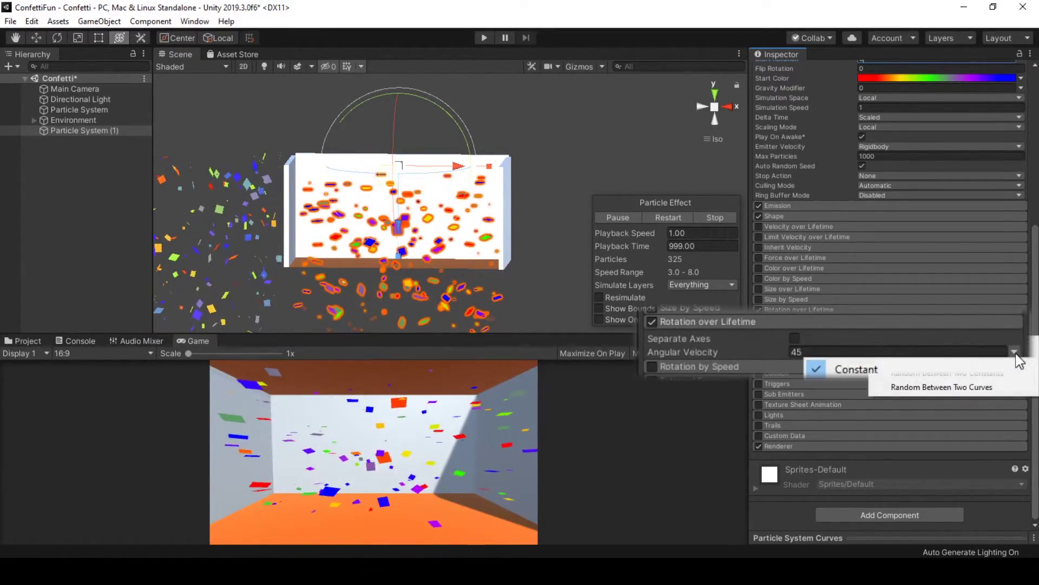
pyautogui.click(845, 367)
pyautogui.click(1014, 352)
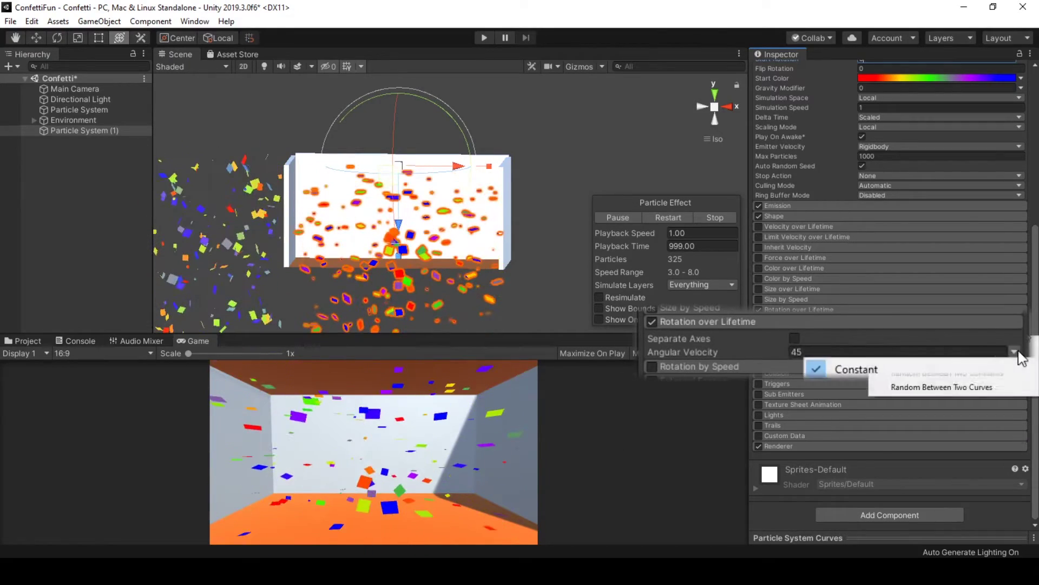
pyautogui.click(998, 408)
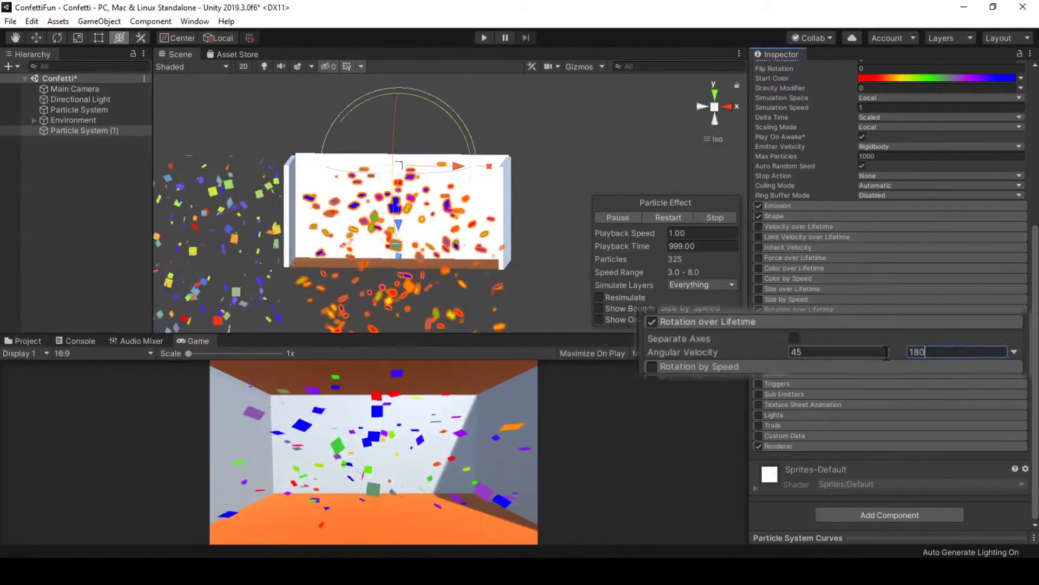
# - Turn on Separate Axes and set the X angular velocity's upper bound to 180
pyautogui.click(795, 338)
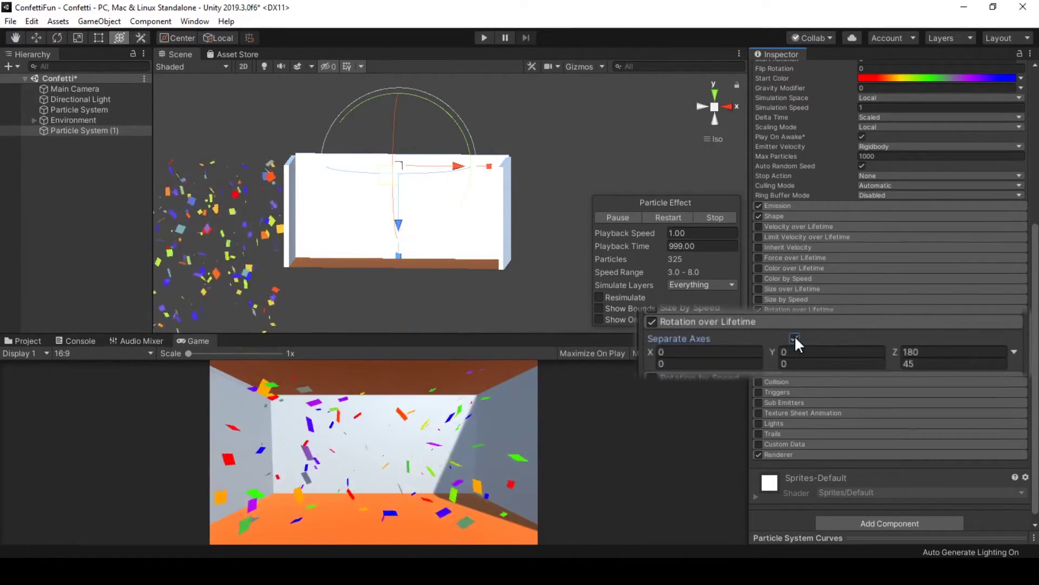
pyautogui.click(728, 349)
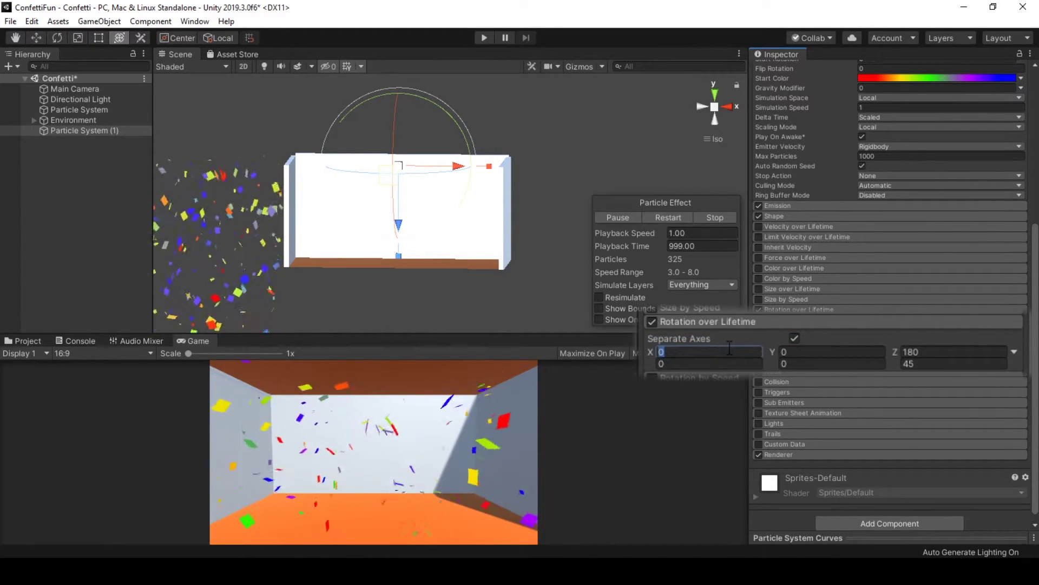
pyautogui.click(722, 363)
pyautogui.write('180')
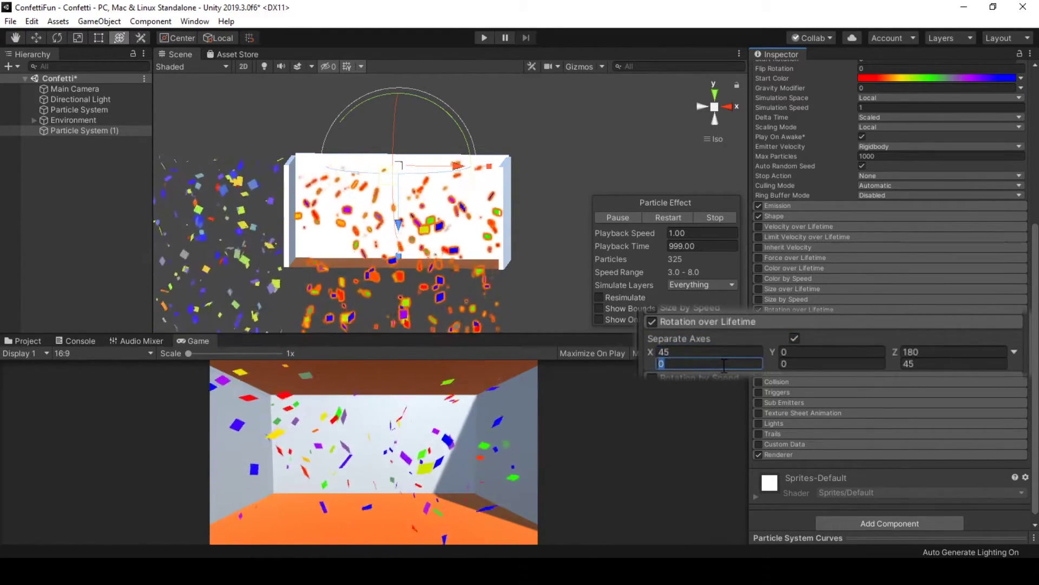
# - Set Y and Z angular velocity to random between 45 and 180, then deselect the particle system
pyautogui.click(796, 352)
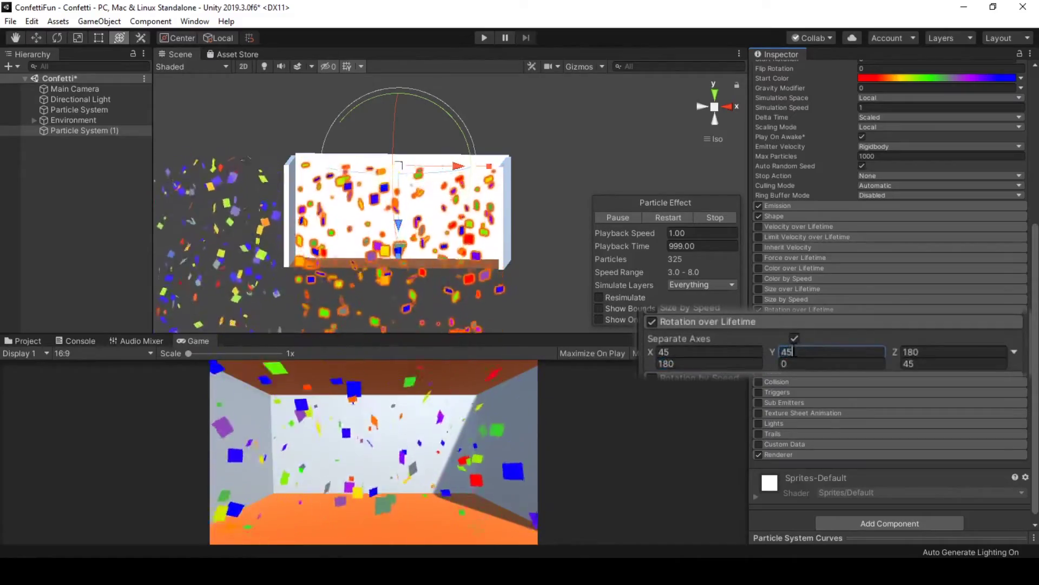
pyautogui.write('45')
pyautogui.click(802, 364)
pyautogui.write('180')
pyautogui.click(931, 351)
pyautogui.write('45')
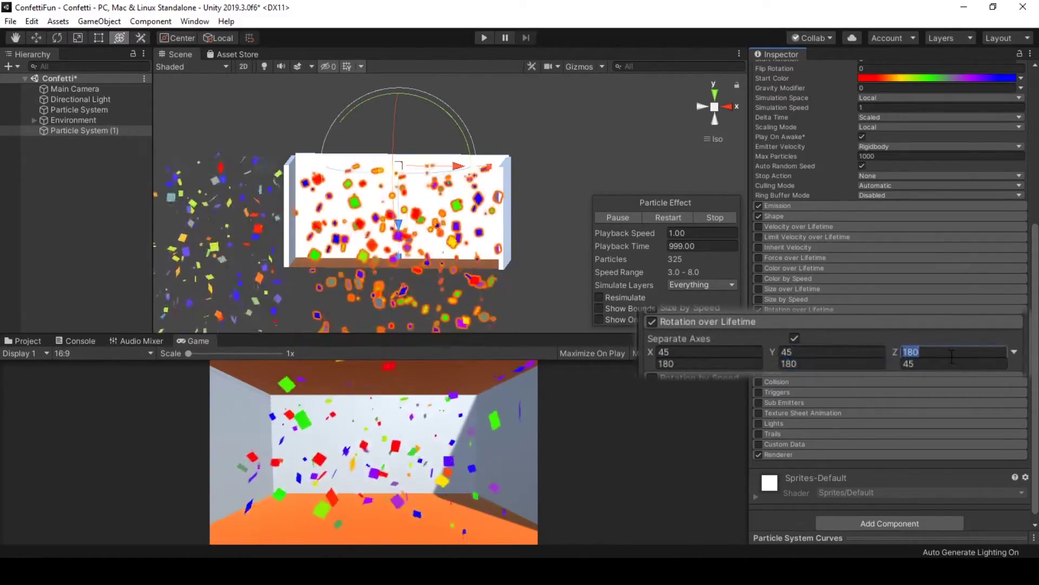
pyautogui.click(953, 364)
pyautogui.write('180')
pyautogui.press('Return')
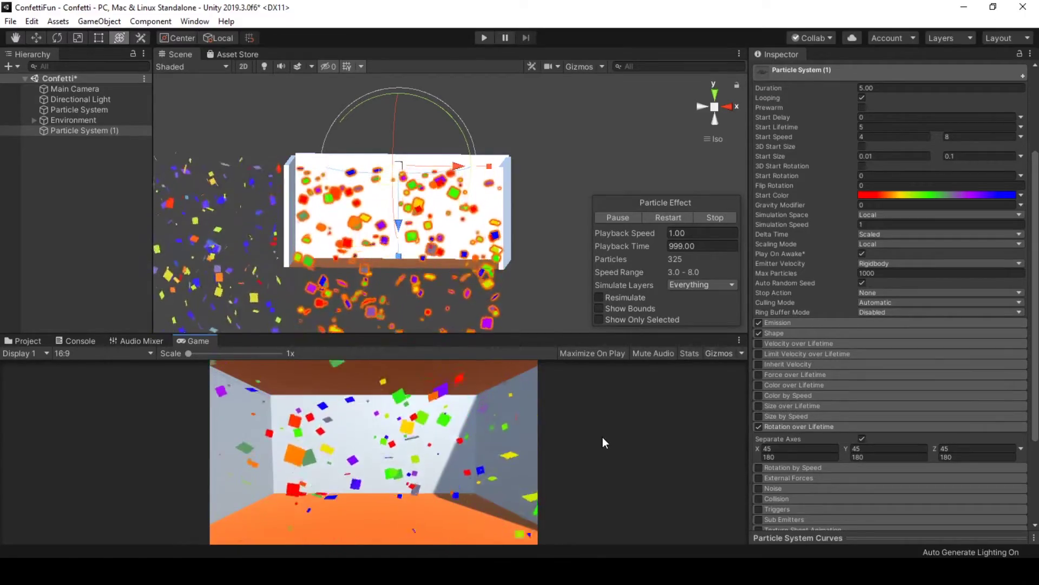
pyautogui.moveTo(531, 289); pyautogui.dragTo(527, 225, button='middle')
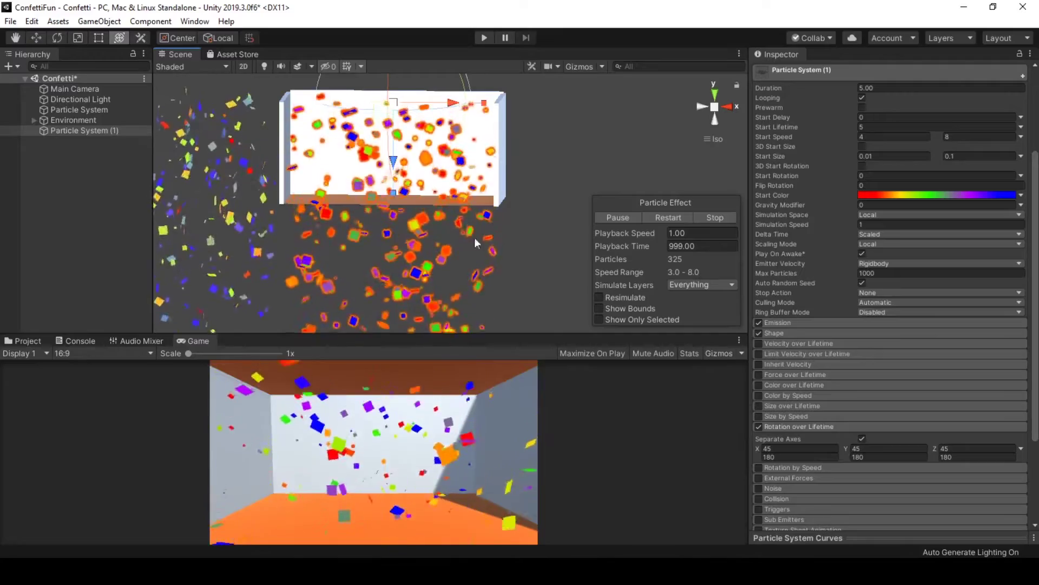
pyautogui.click(539, 203)
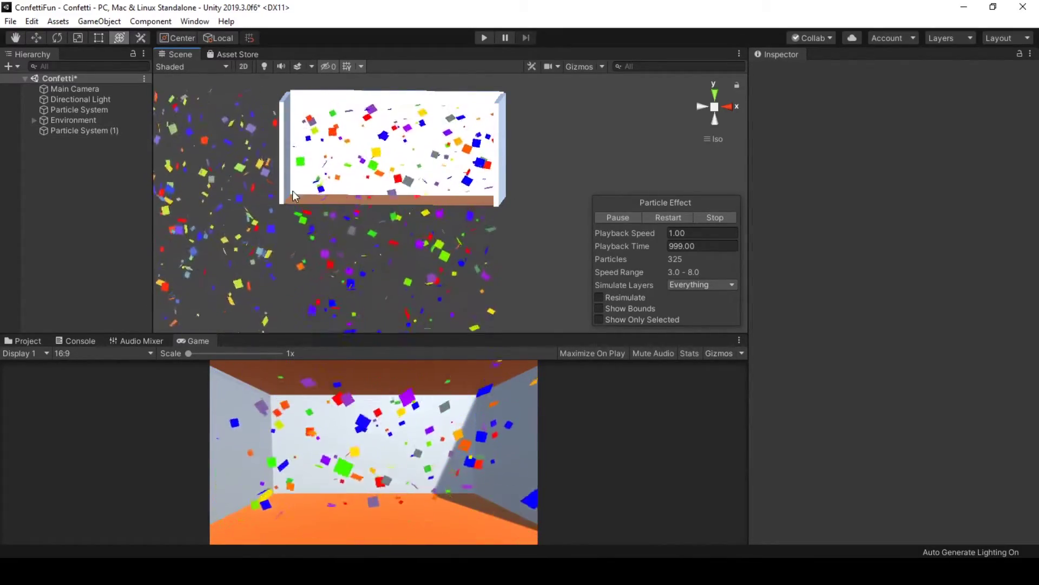
# - Enable the Triggers module and assign Ground from the Environment group as its collider
pyautogui.click(470, 226)
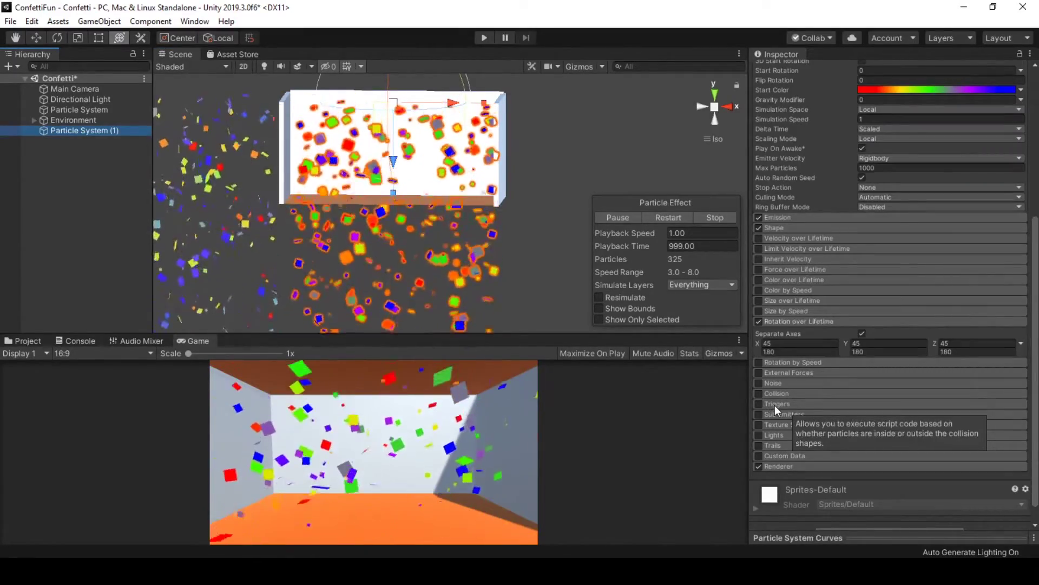
pyautogui.click(774, 405)
pyautogui.click(760, 404)
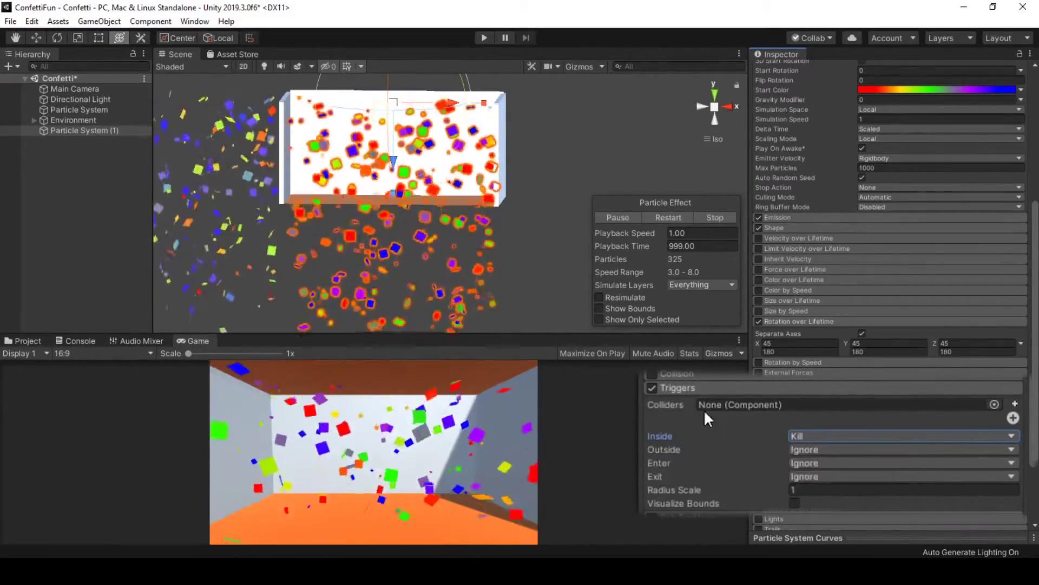
pyautogui.click(33, 120)
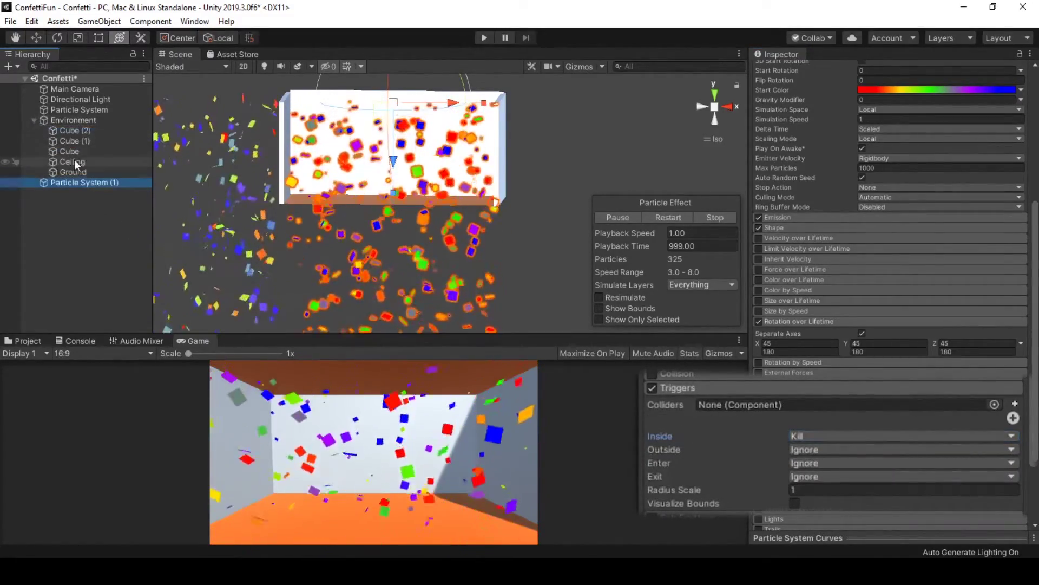
pyautogui.moveTo(638, 337); pyautogui.dragTo(791, 404)
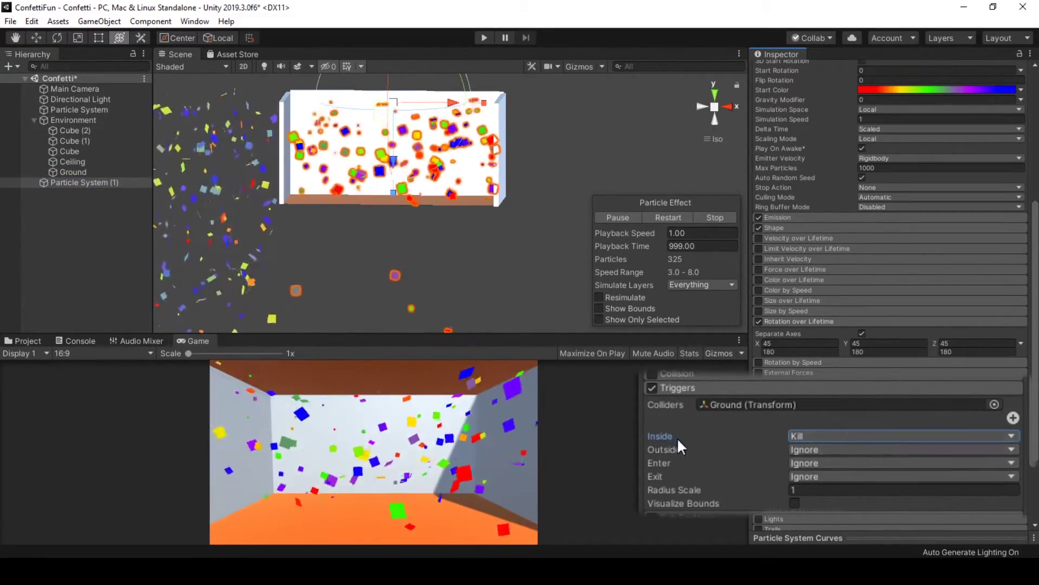
# - Set the trigger's Inside action to Ignore and Exit to Kill
pyautogui.scroll(2, 380, 213)
pyautogui.scroll(2, 381, 211)
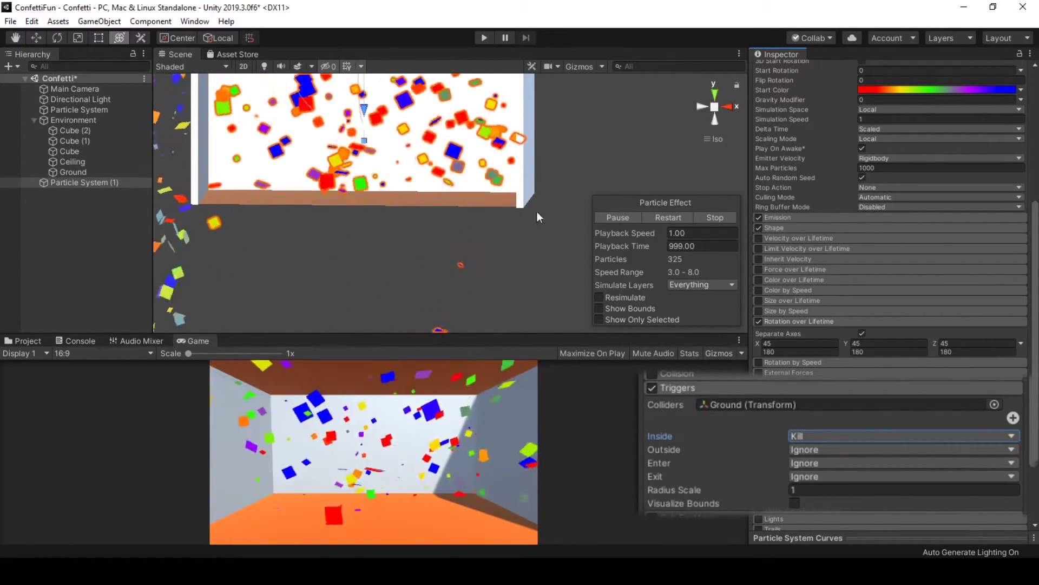
pyautogui.click(865, 436)
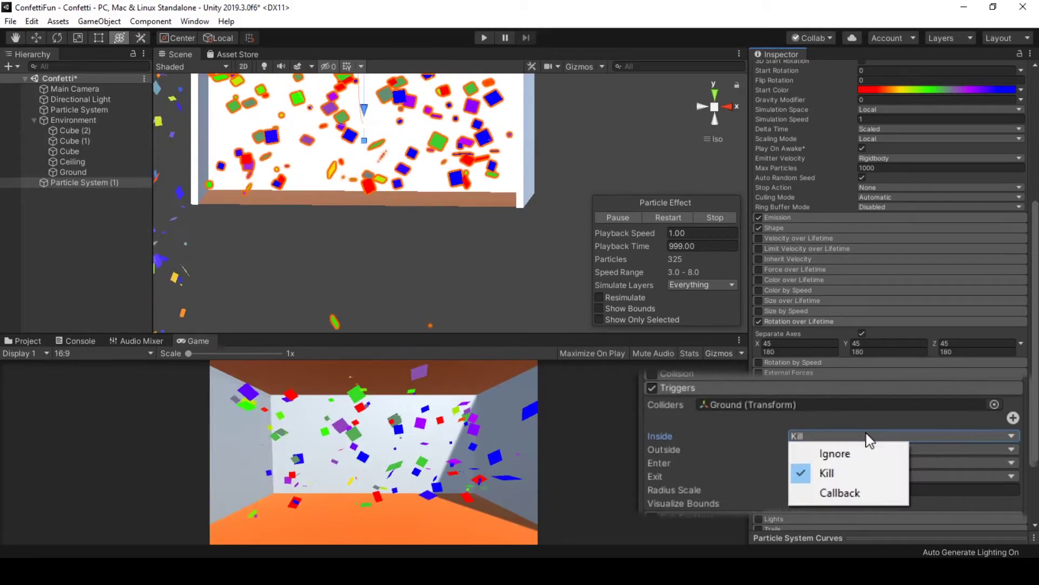
pyautogui.click(869, 453)
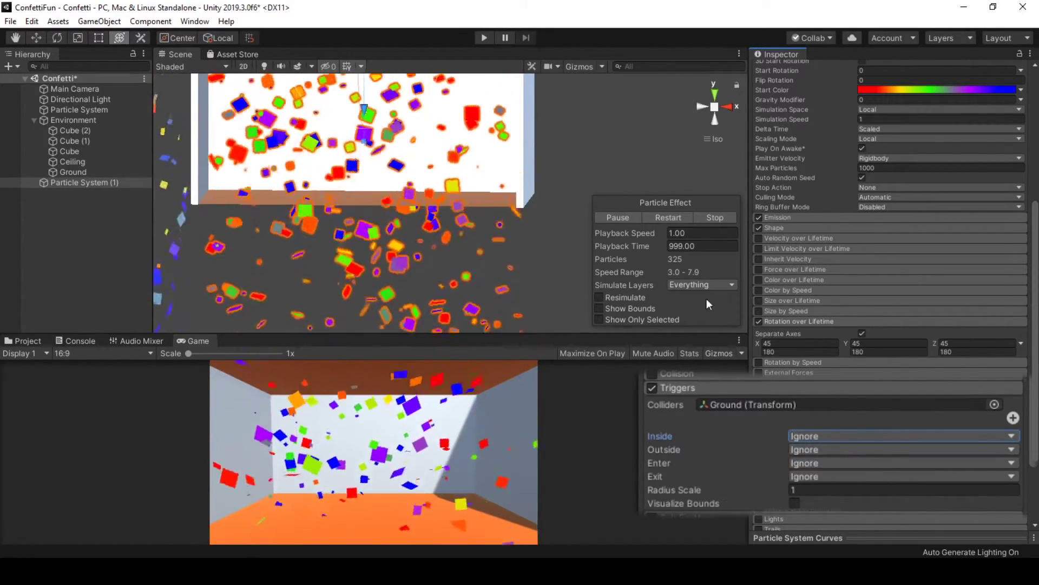
pyautogui.click(846, 477)
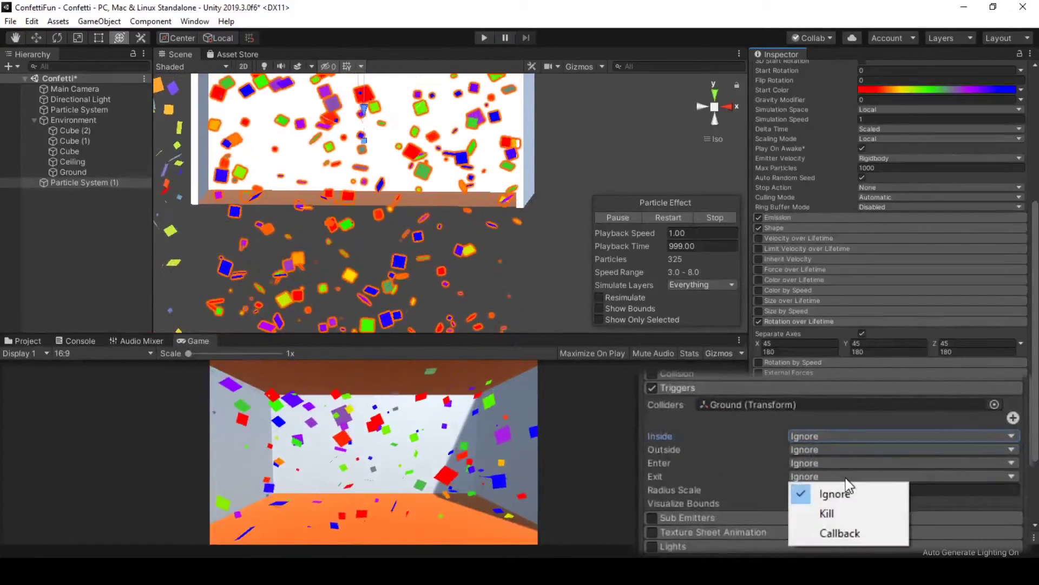
pyautogui.click(849, 517)
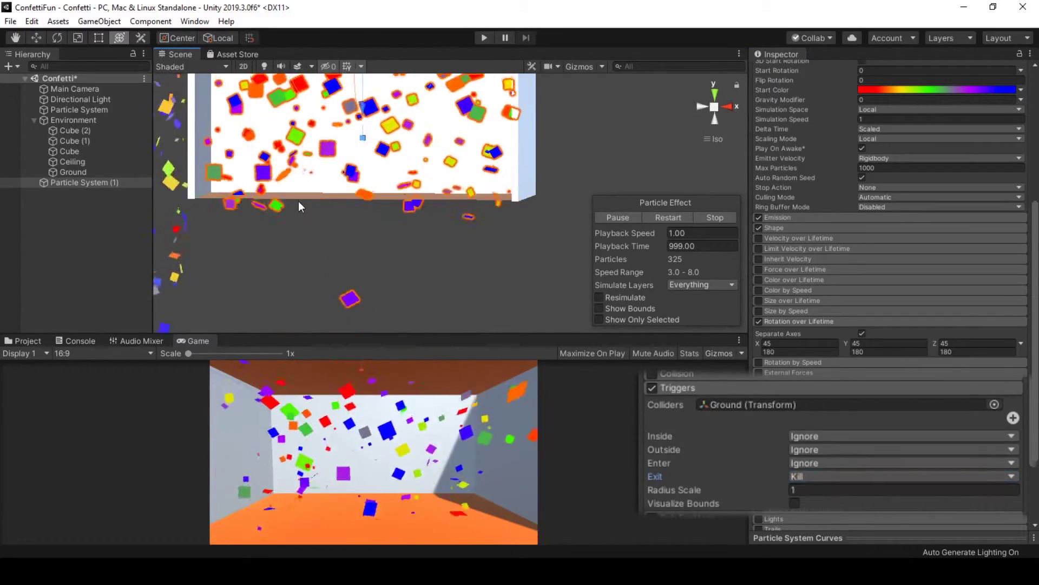
pyautogui.scroll(-3, 398, 226)
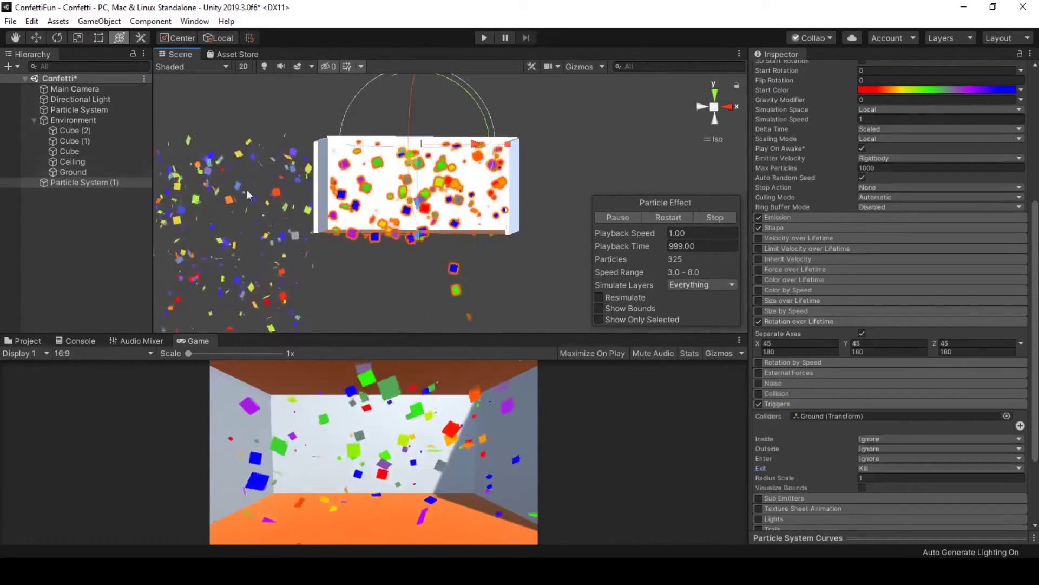
pyautogui.click(900, 416)
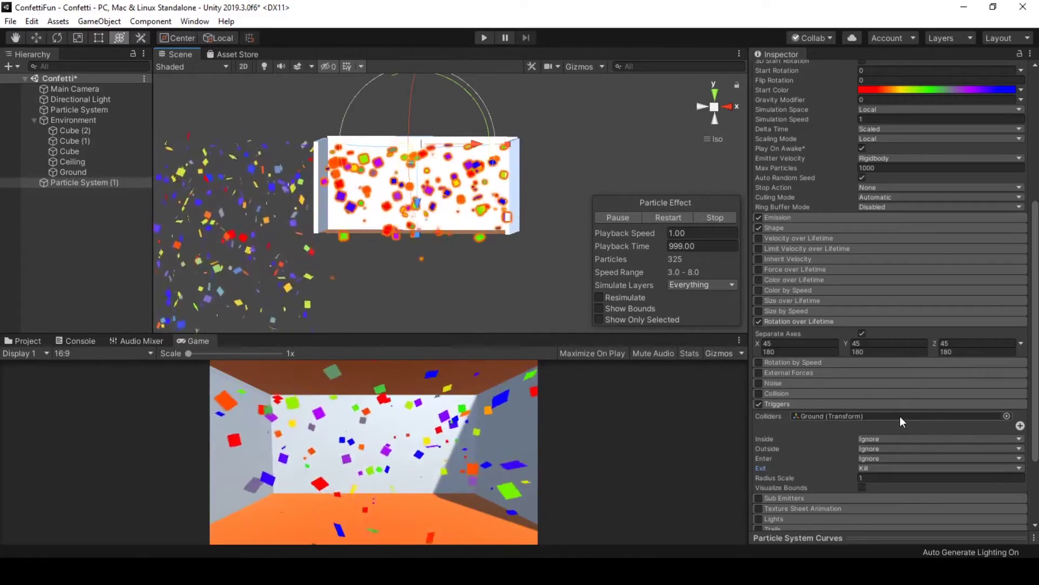
pyautogui.click(104, 171)
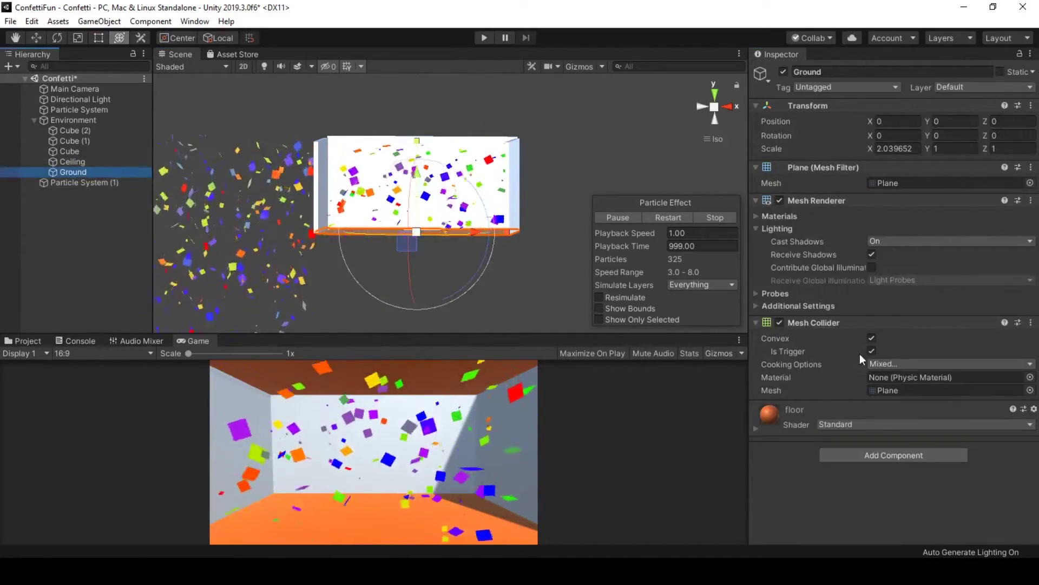
pyautogui.click(443, 252)
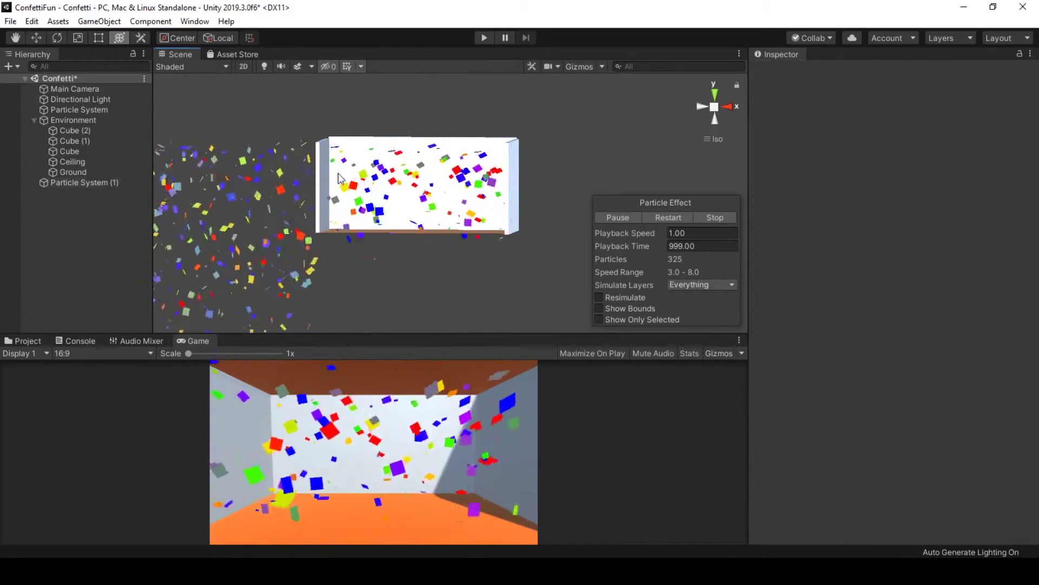
# - Select Particle System (1) and confirm the Emission burst probability of 1.00
pyautogui.click(407, 190)
pyautogui.click(995, 162)
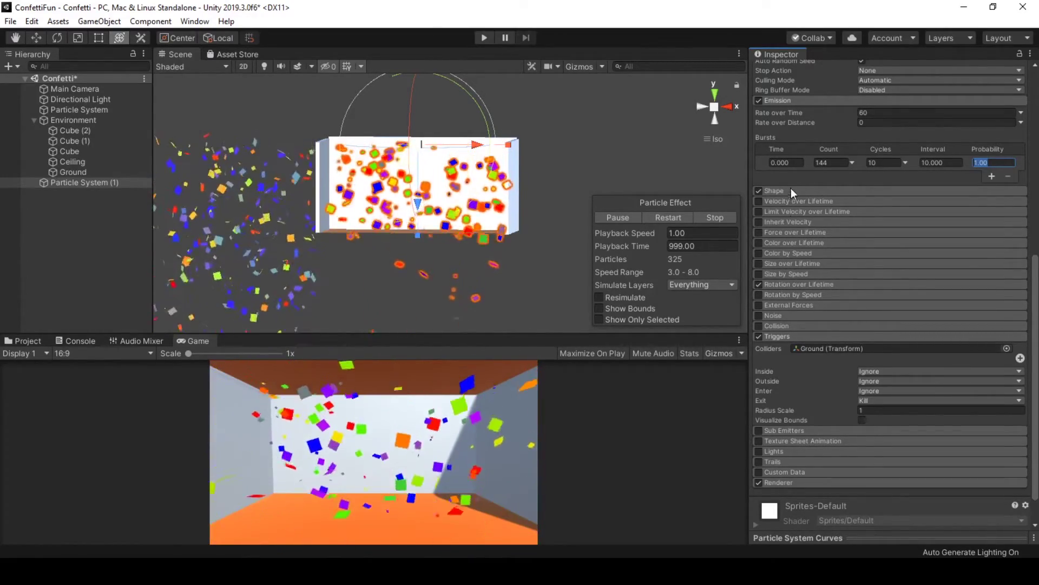
pyautogui.press('Return')
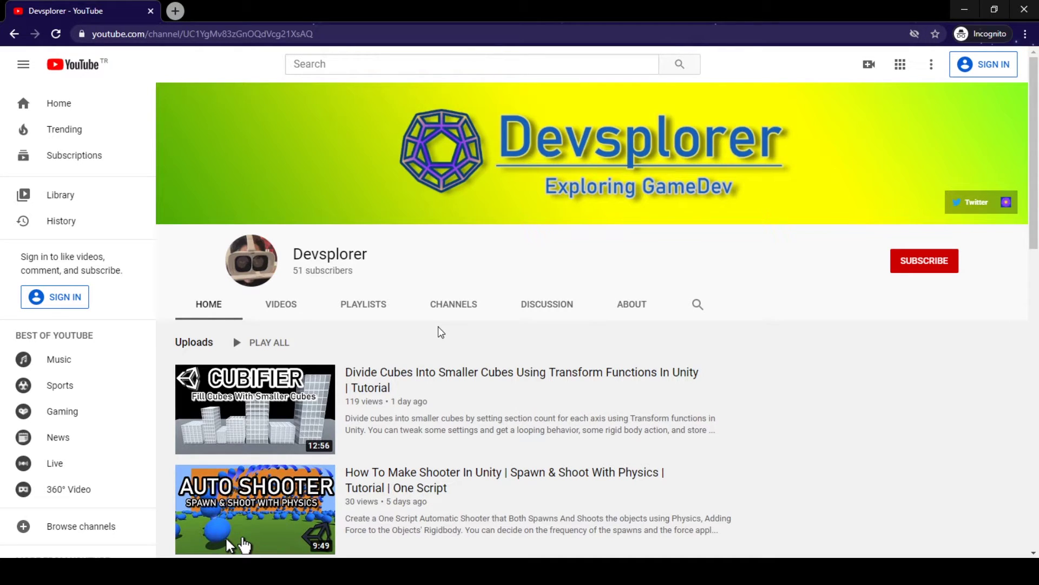
# - Scroll through the channel's VIDEOS tab uploads, then go back to its HOME page
pyautogui.scroll(-5, 441, 332)
pyautogui.scroll(5, 303, 466)
pyautogui.click(285, 304)
pyautogui.scroll(-4, 823, 422)
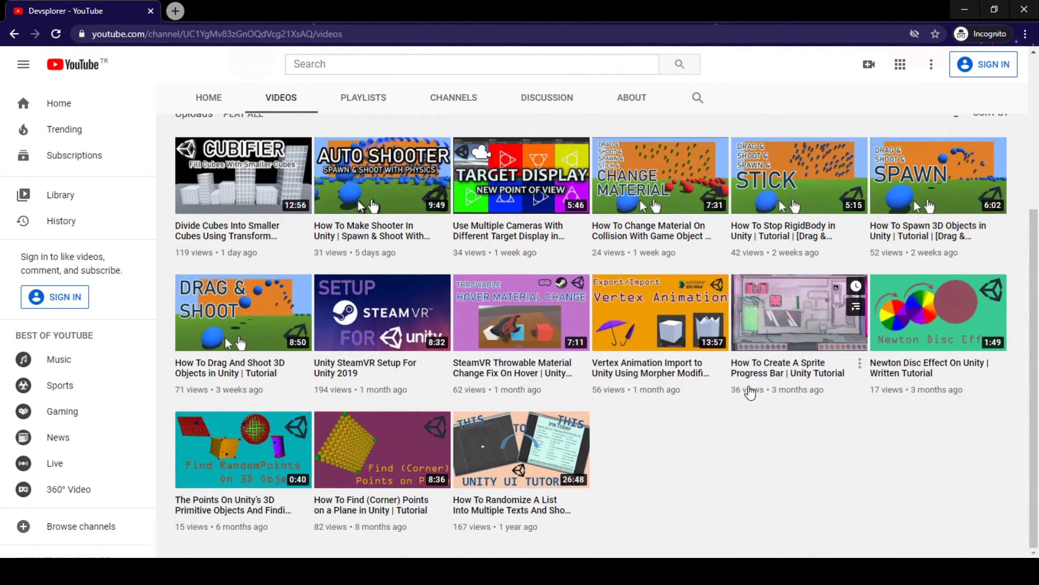
pyautogui.scroll(5, 752, 389)
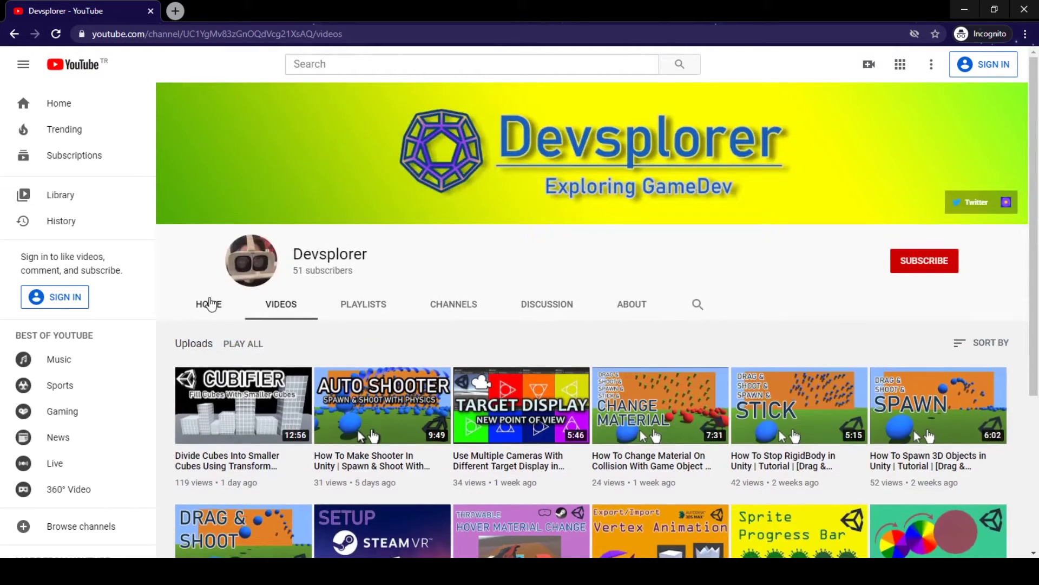
pyautogui.click(209, 303)
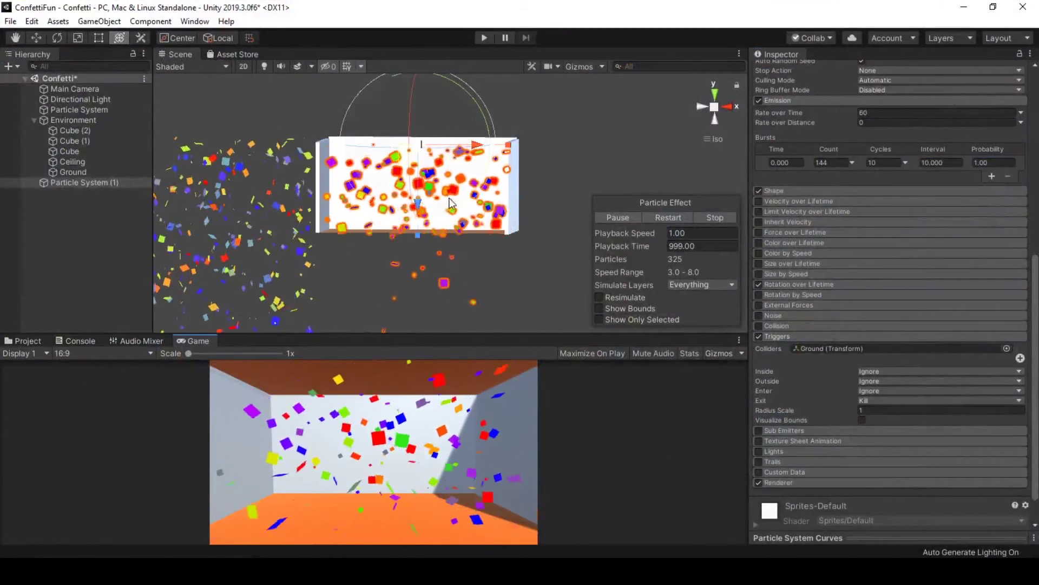
pyautogui.click(596, 162)
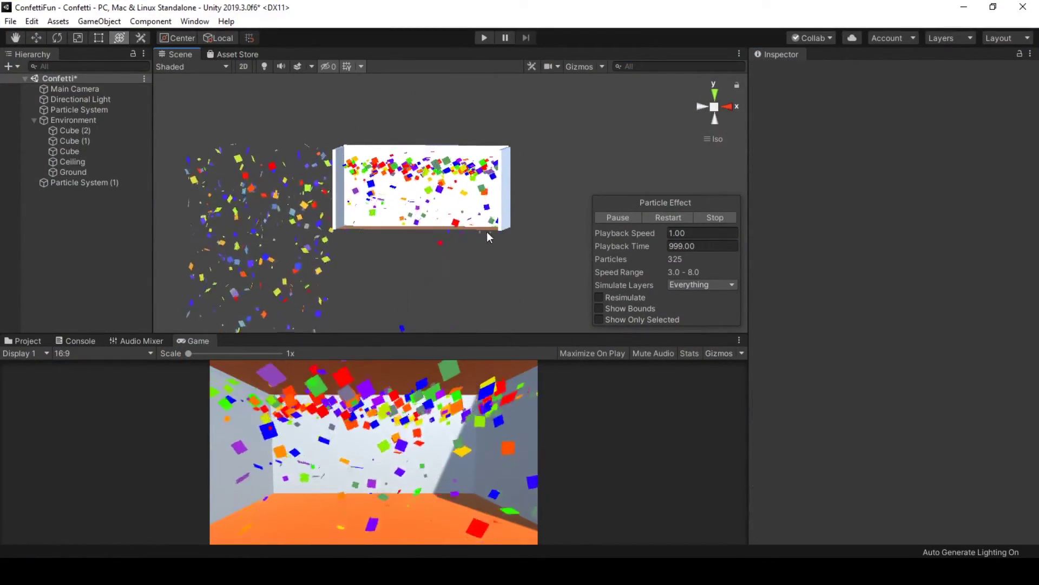
pyautogui.scroll(-1, 492, 266)
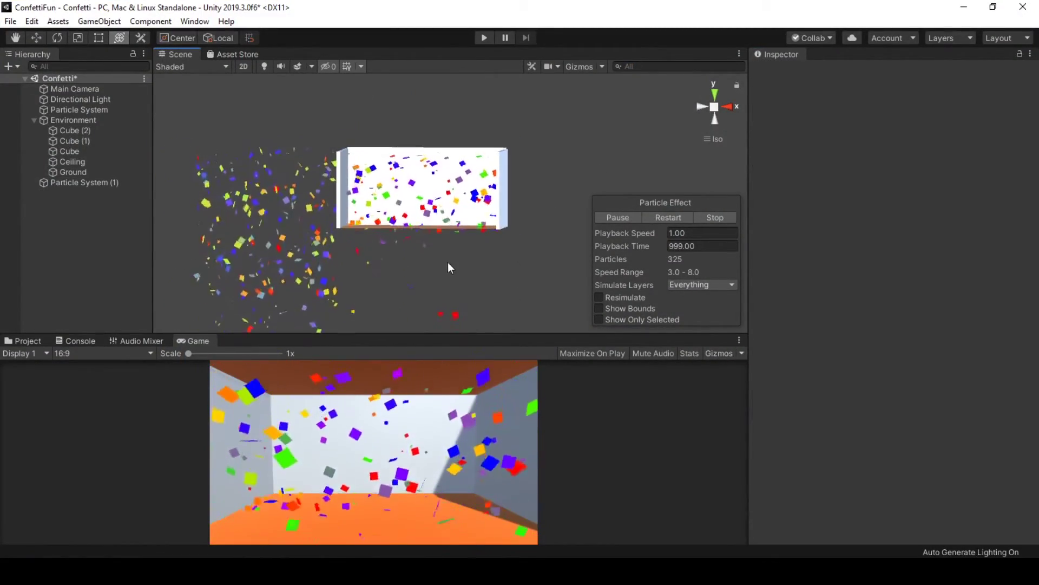